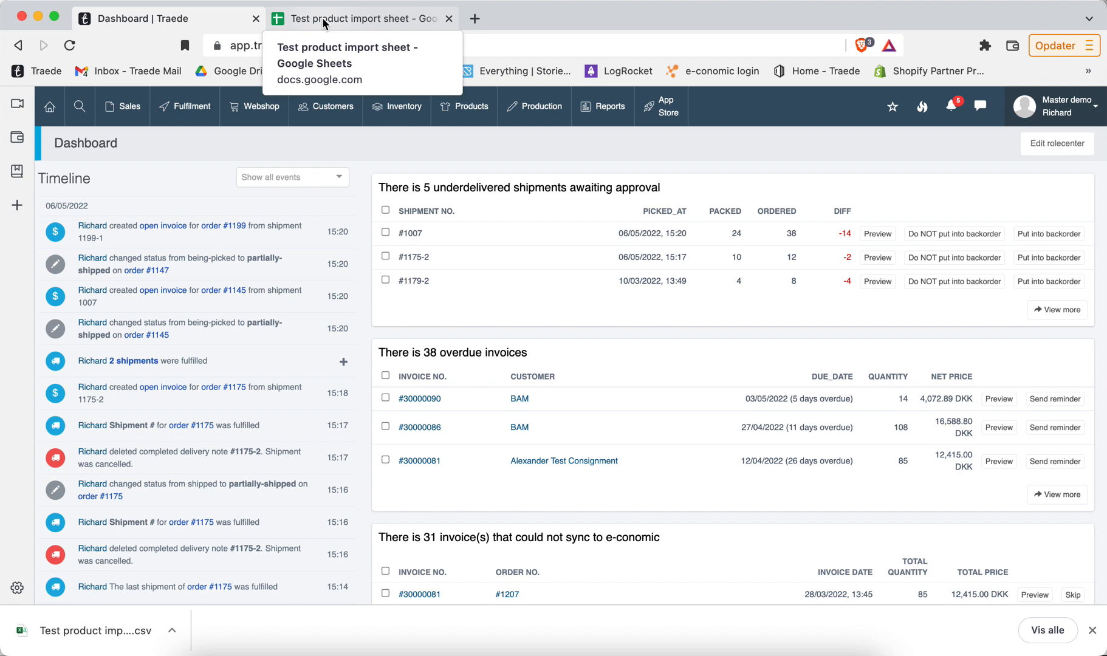
Step: Switch to the Test product import sheet in Google Sheets and review its product data columns
left_click(323, 23)
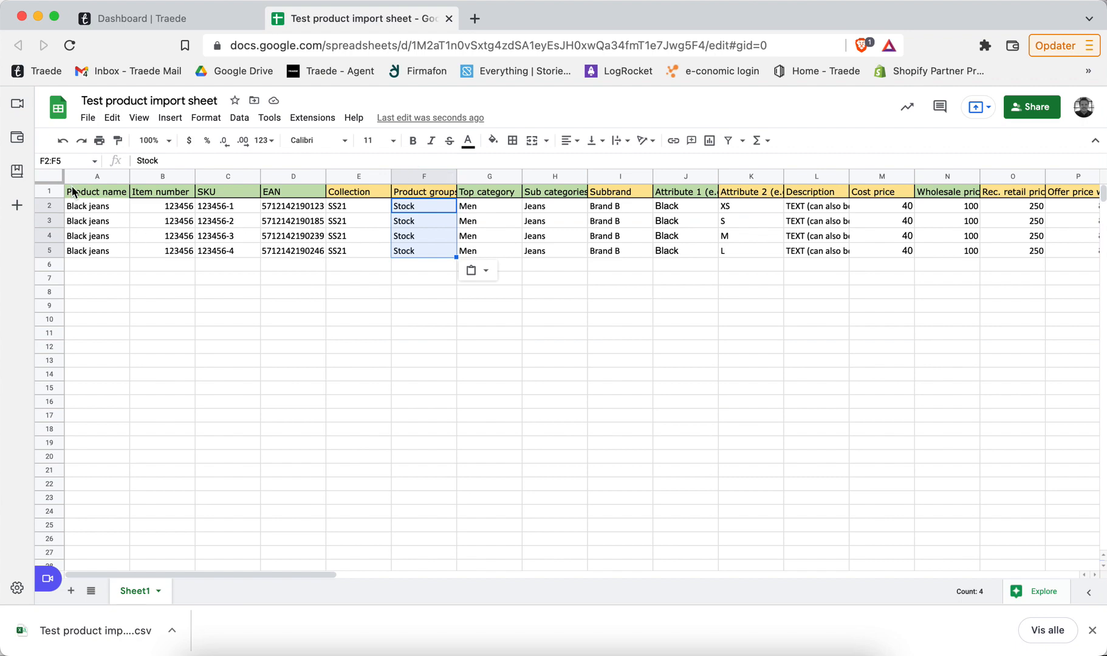
scroll(412, 262, "right", 10)
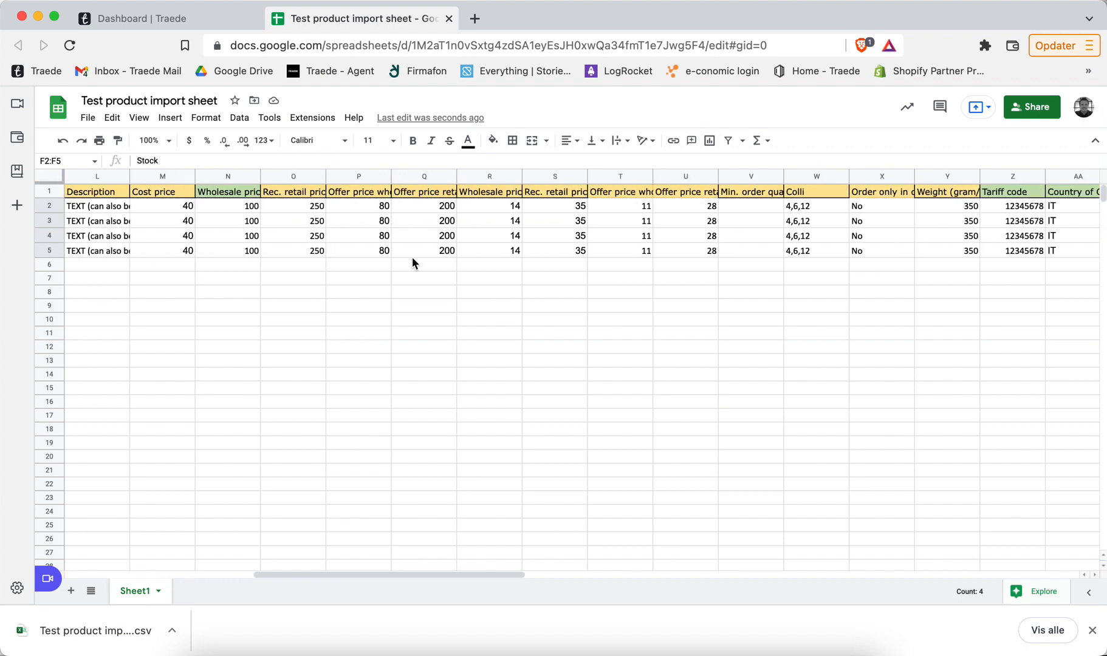
scroll(412, 257, "right", 15)
type("Stock Stock Stock Stock")
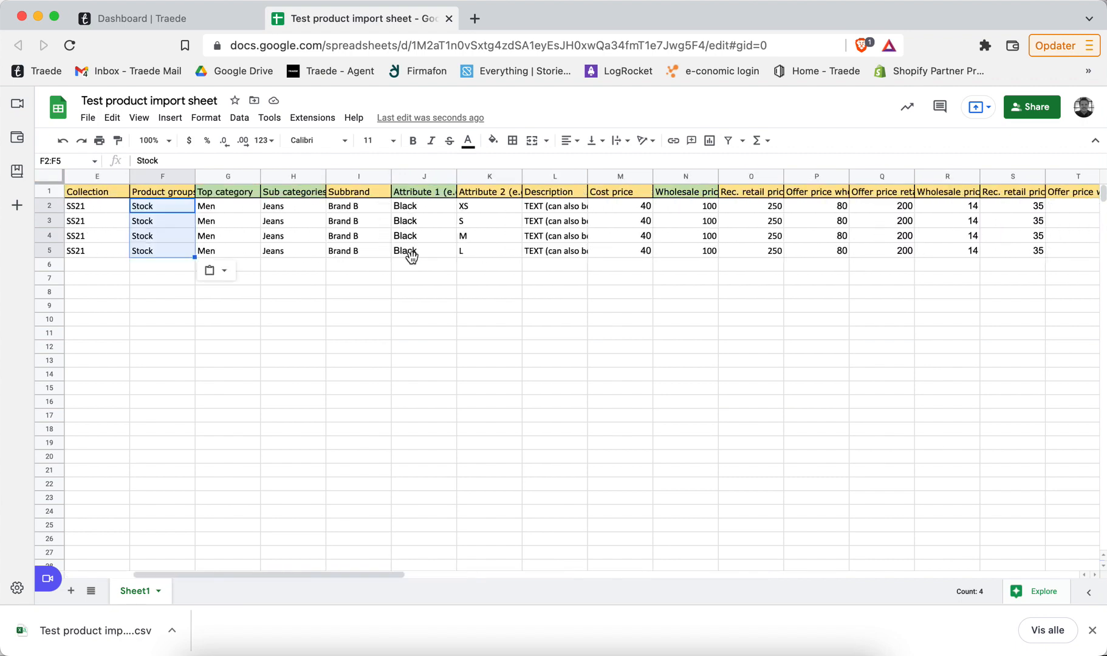
scroll(412, 257, "left", 4)
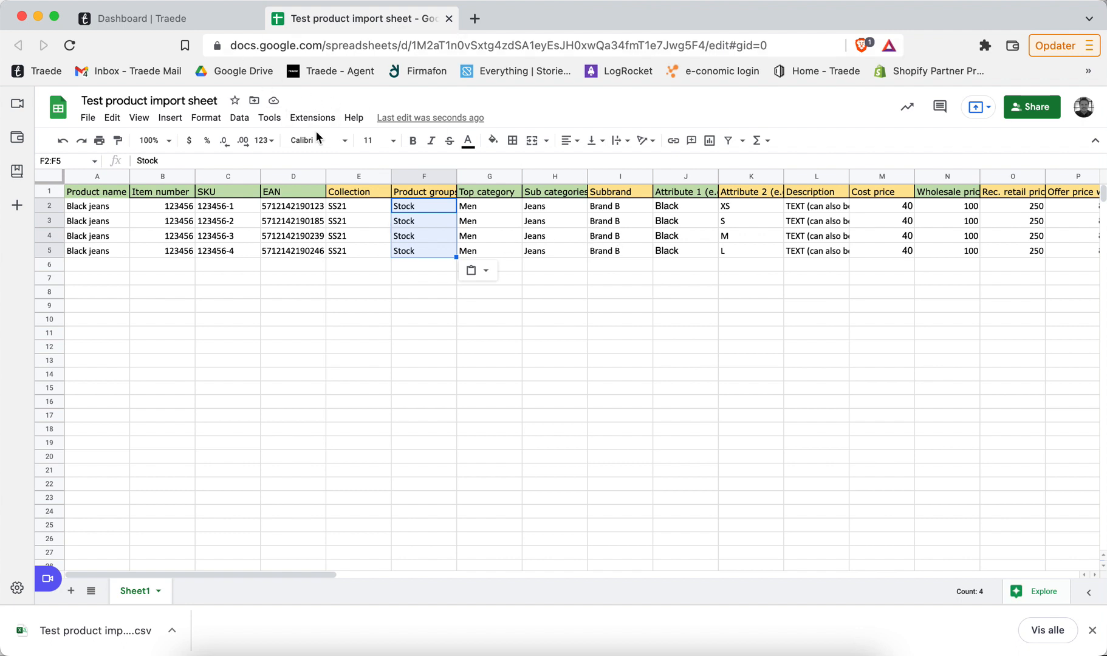
Step: Switch back to Traede and open the product import page
left_click(180, 17)
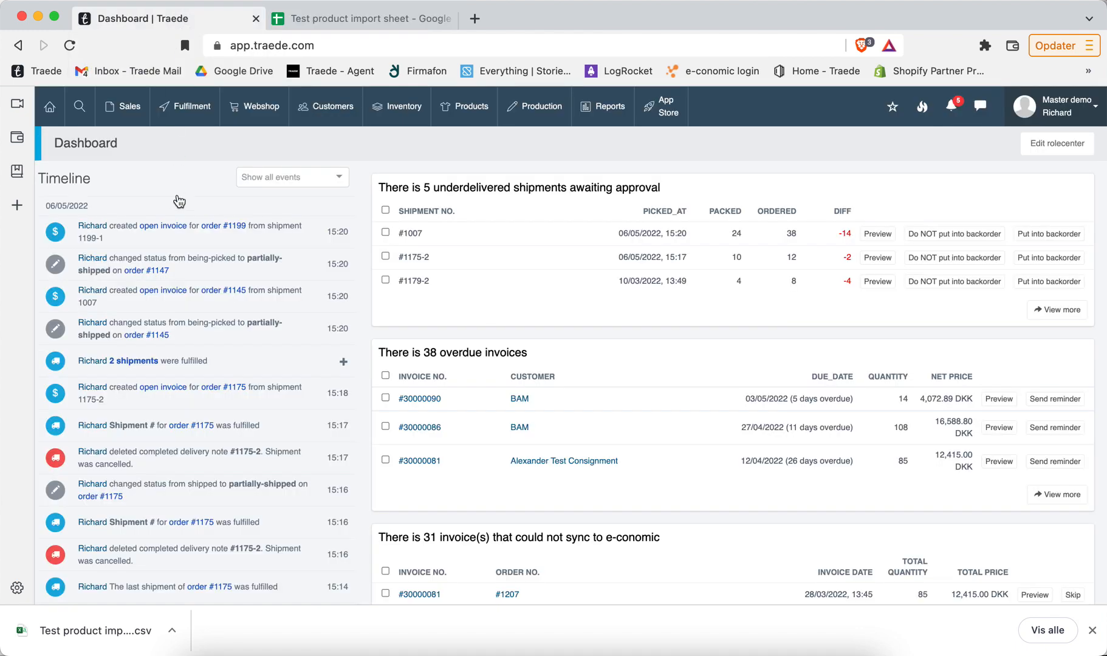
mouse_move(443, 112)
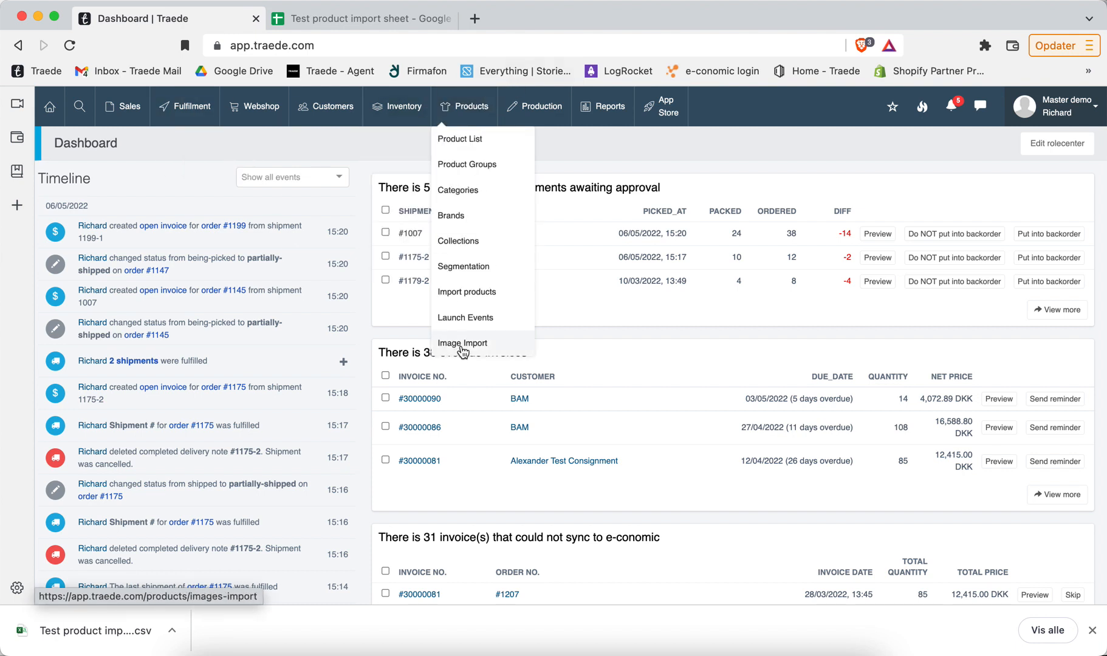
left_click(479, 293)
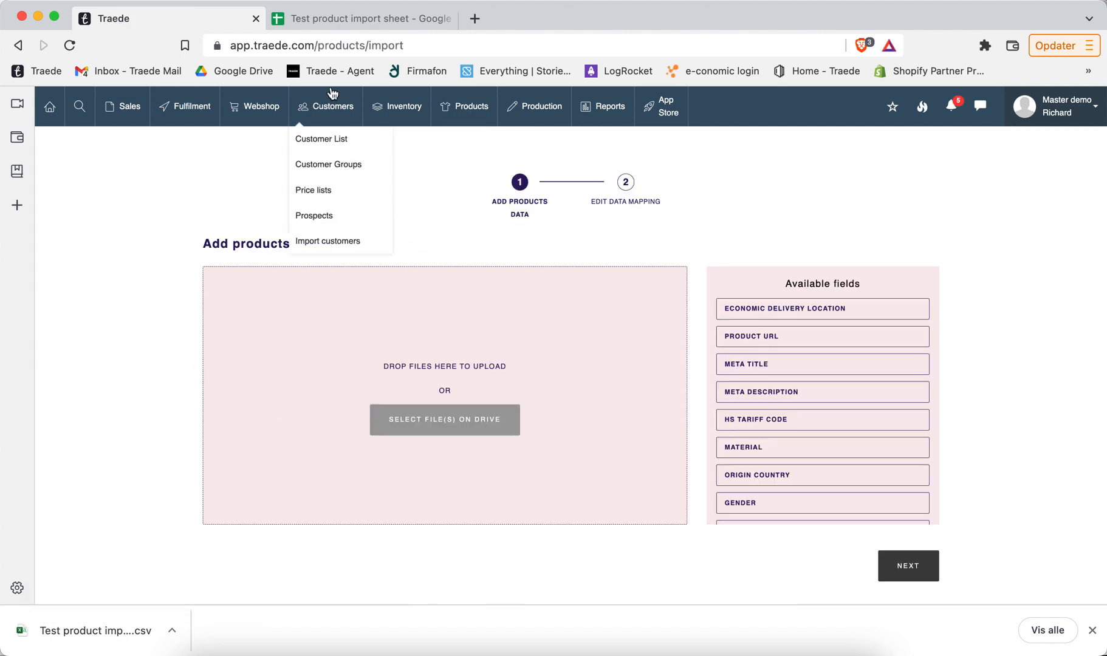
Step: Upload the downloaded test product import CSV as products data and continue to the data mapping
left_click(362, 24)
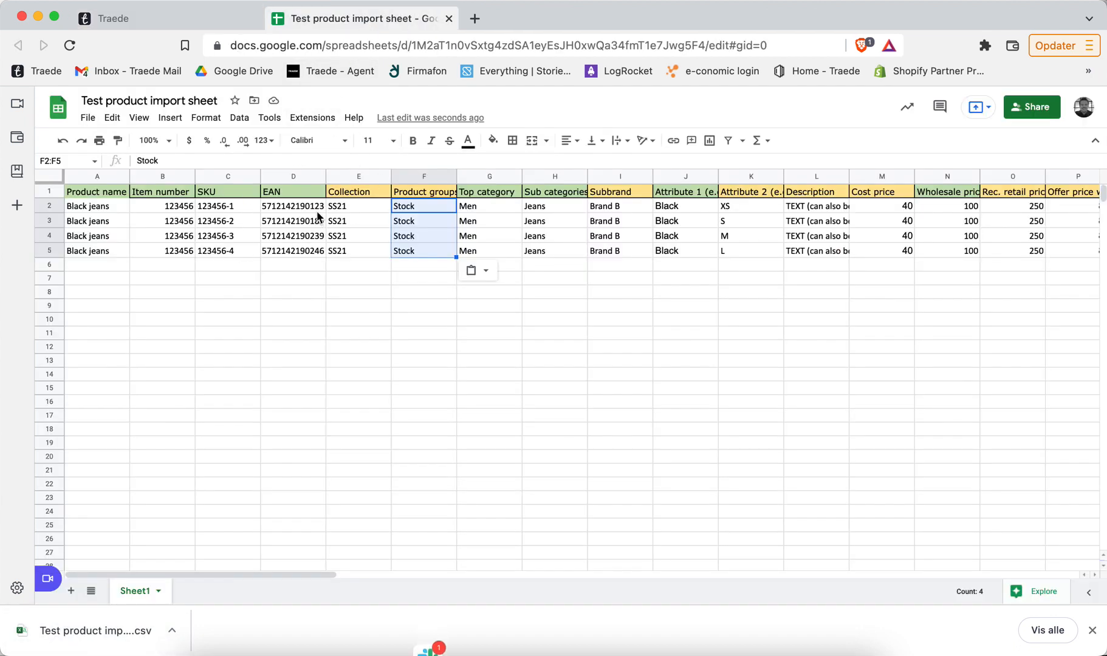
left_click(160, 15)
left_click_drag(113, 641, 350, 423)
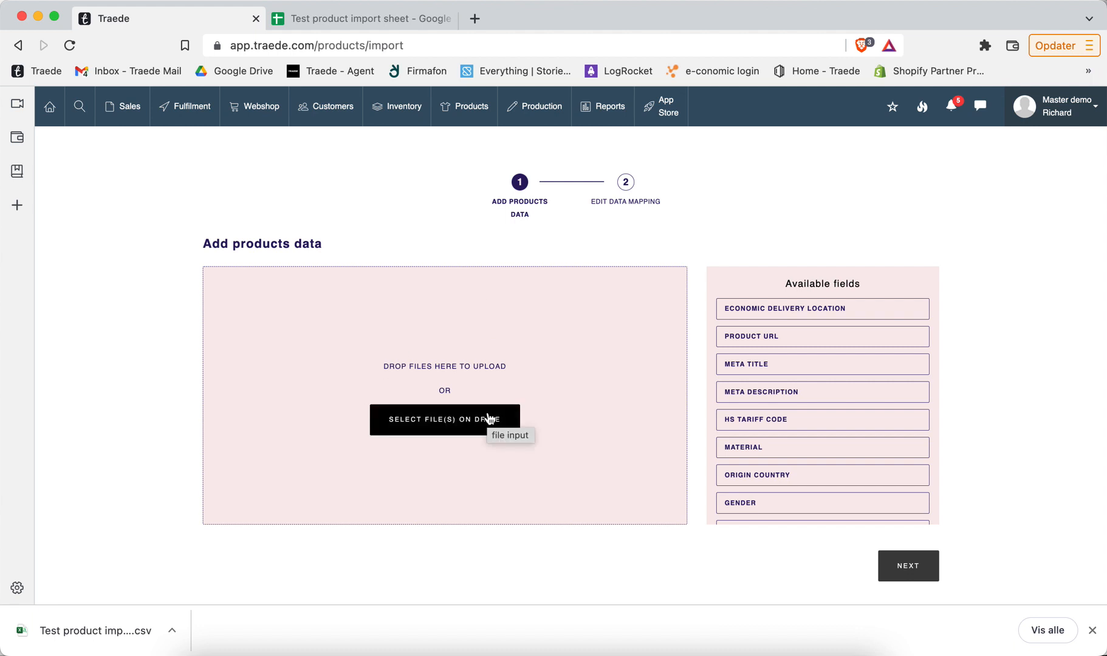
left_click(903, 566)
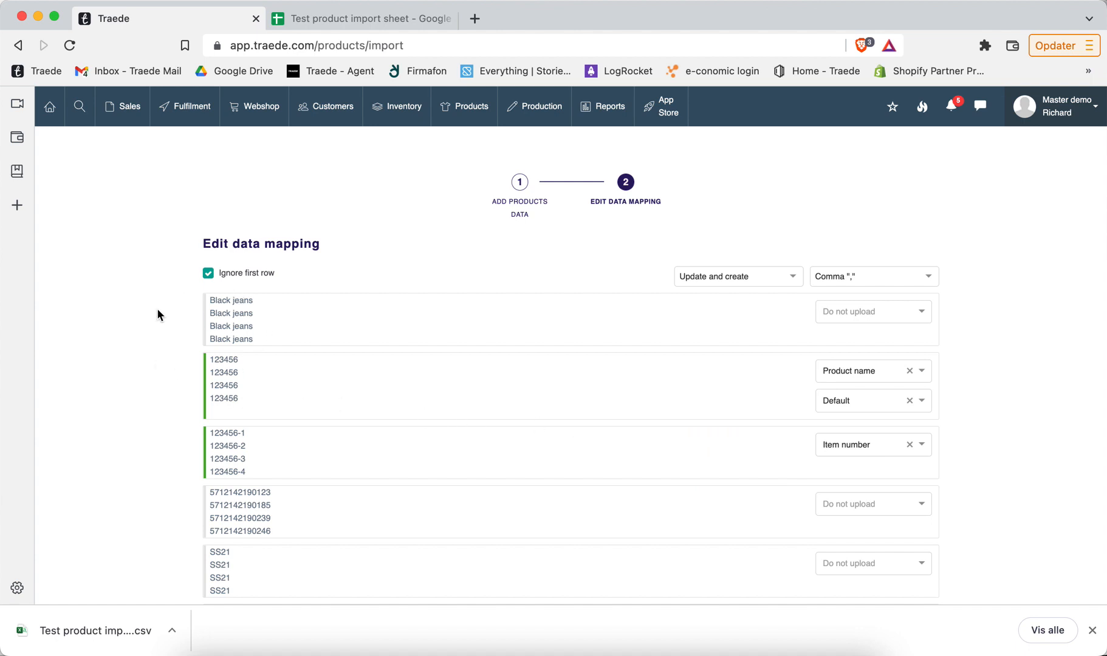
Step: Turn off ignoring the first row and set the import mode to Only create
left_click(208, 272)
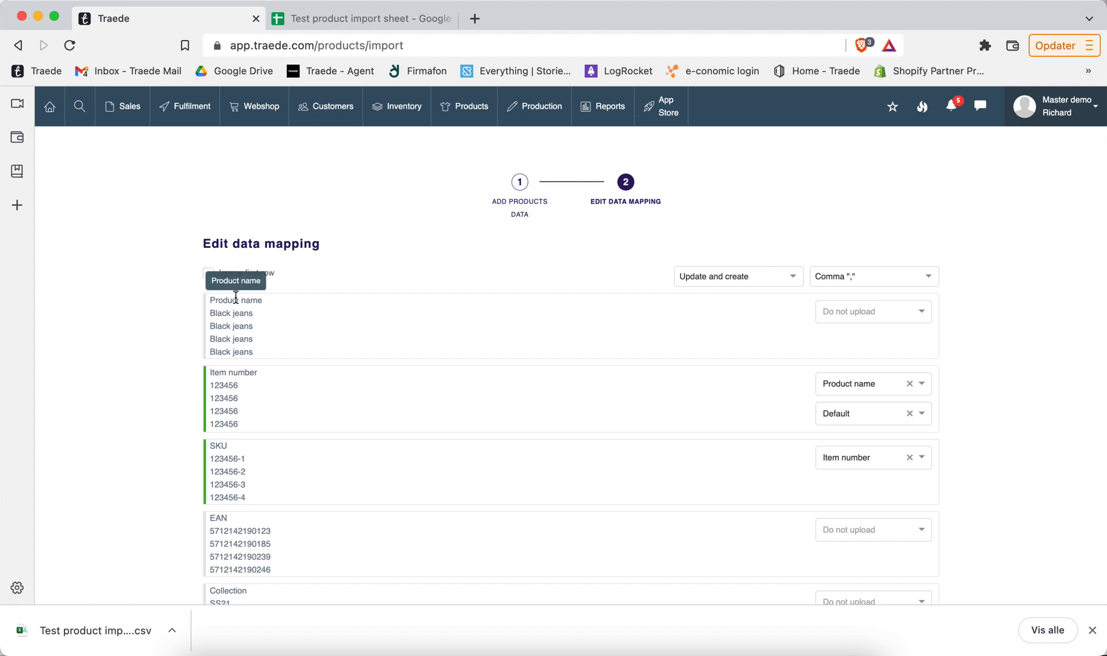
left_click(737, 277)
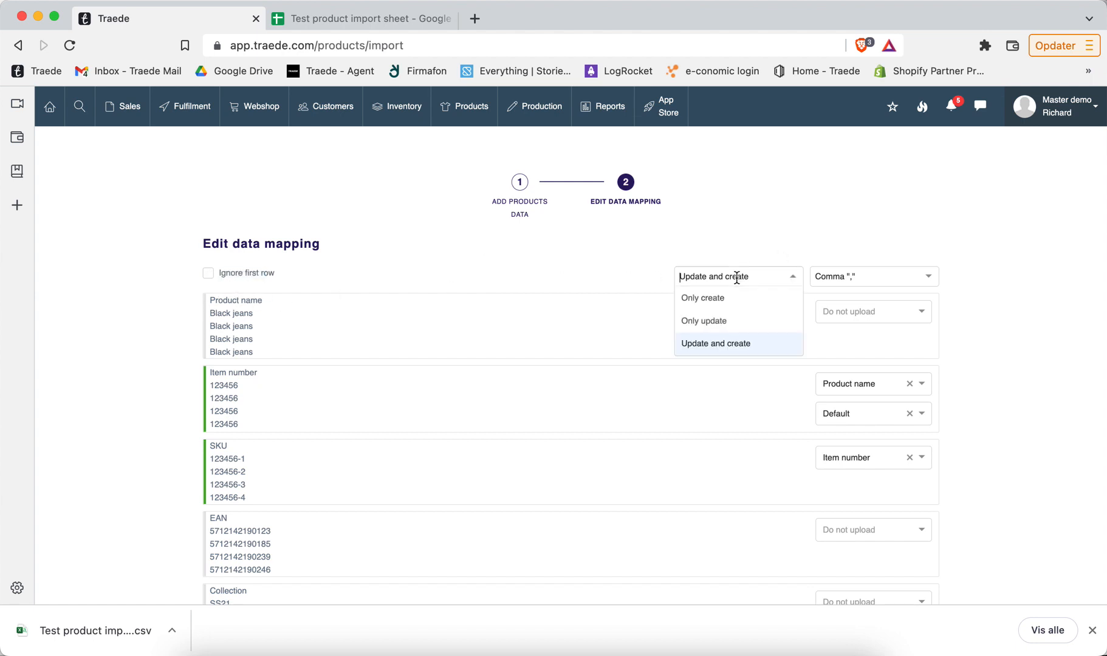
left_click(708, 304)
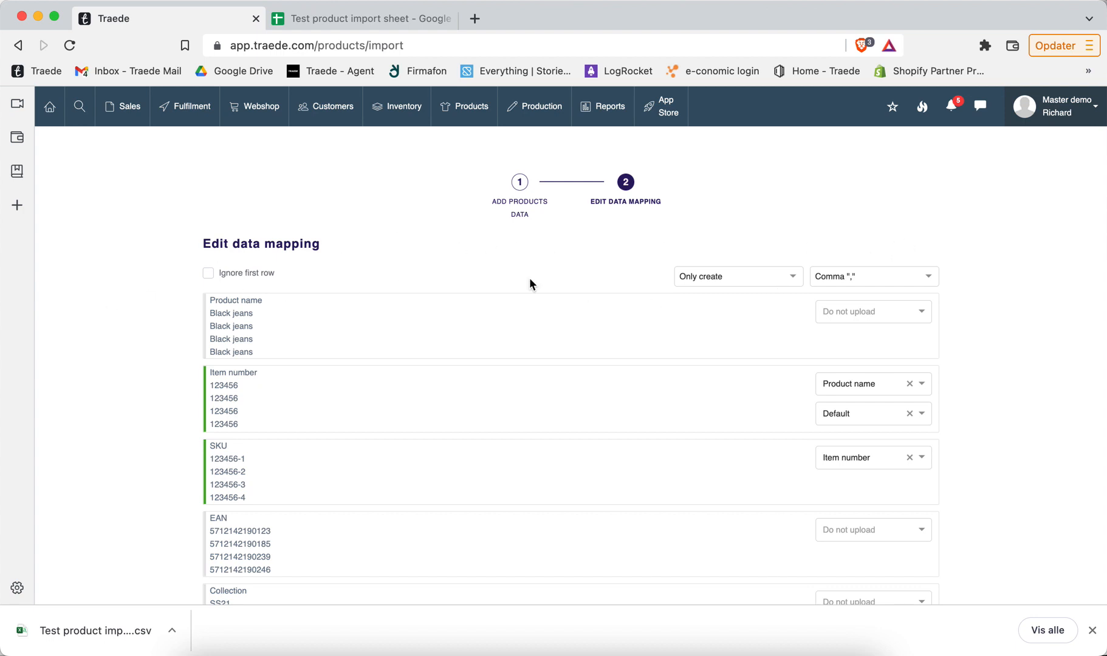
Step: Map the Product name column to the Product name field with the Default option
left_click(910, 314)
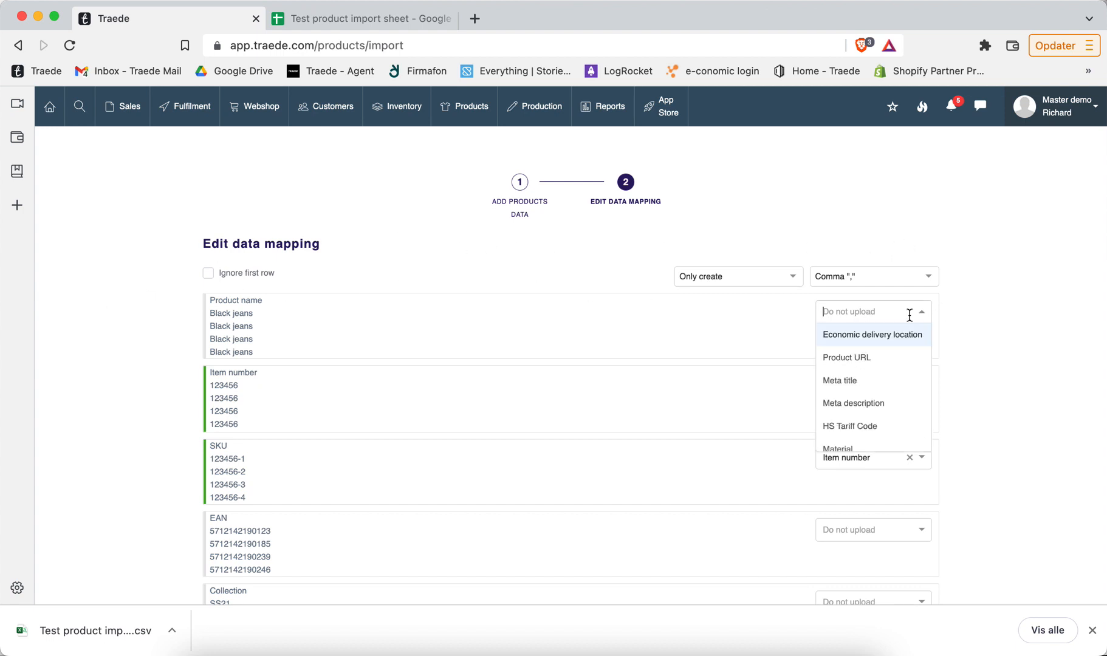
type("prodc")
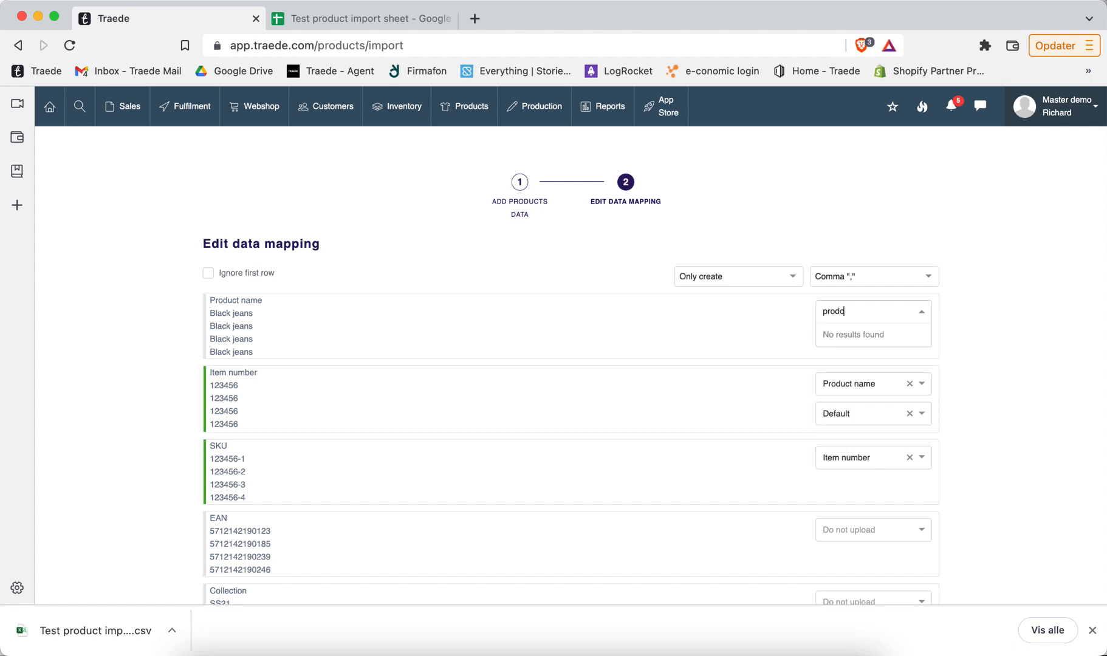
key("BackSpace")
left_click(875, 356)
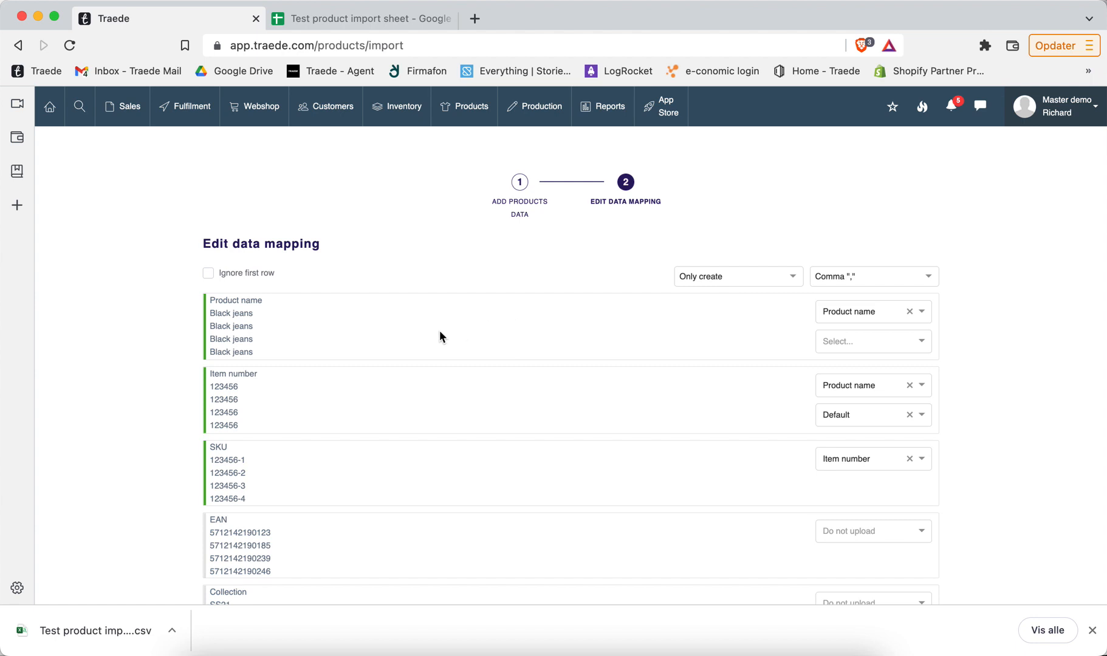
scroll(620, 307, "down", 1)
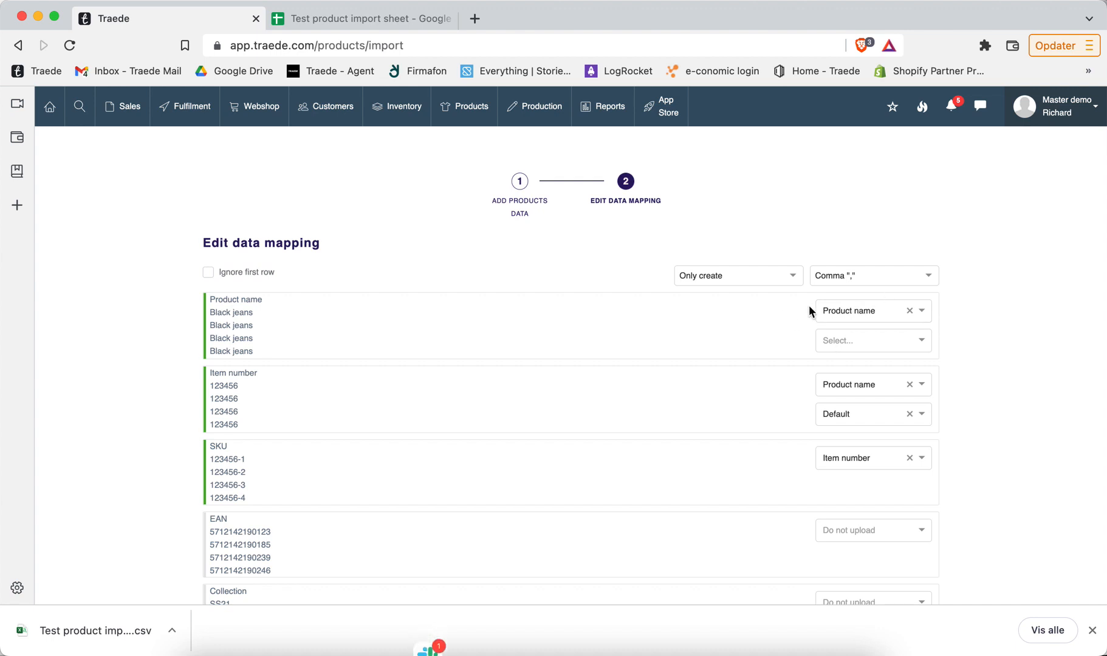
left_click(858, 341)
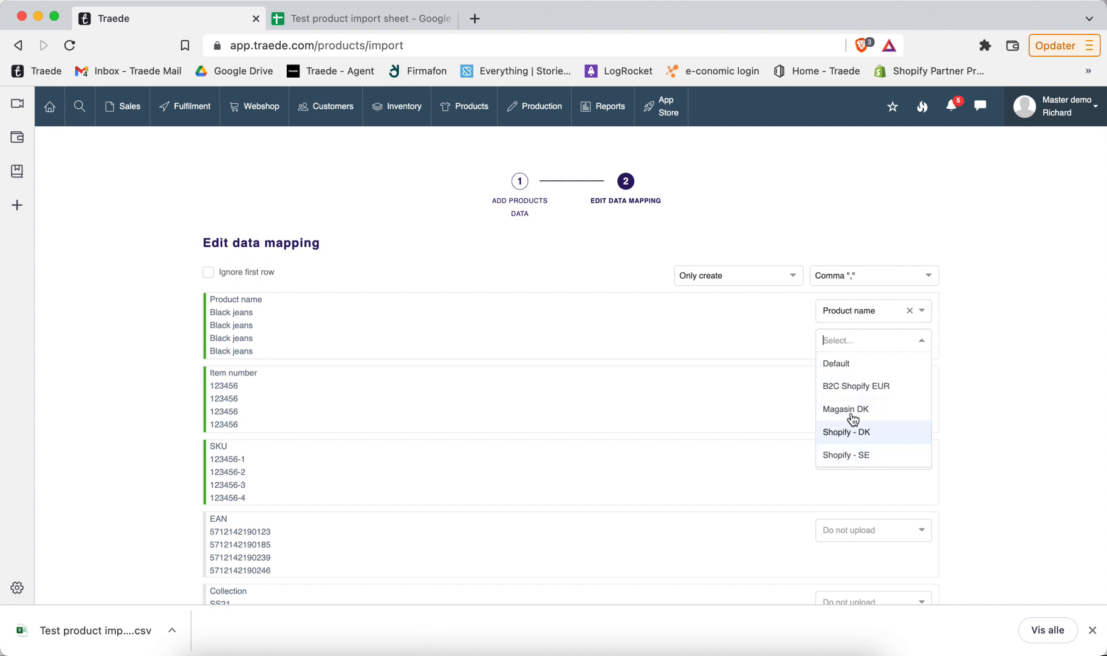
left_click(849, 370)
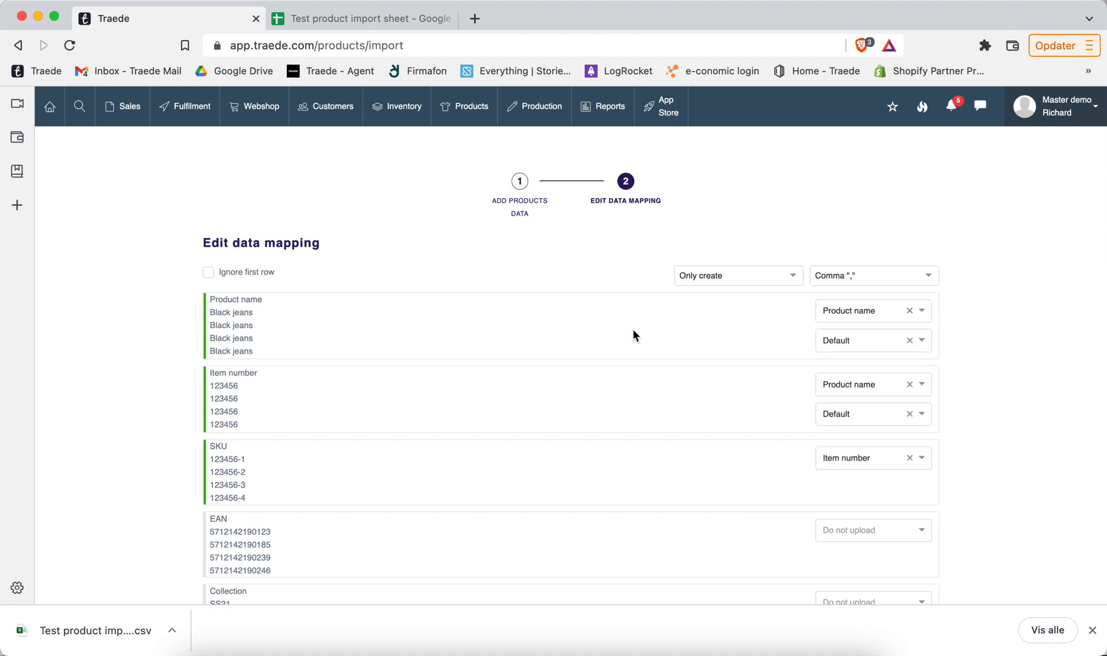
Step: Map the Item number column to Item number and the SKU column to SKU
left_click(869, 379)
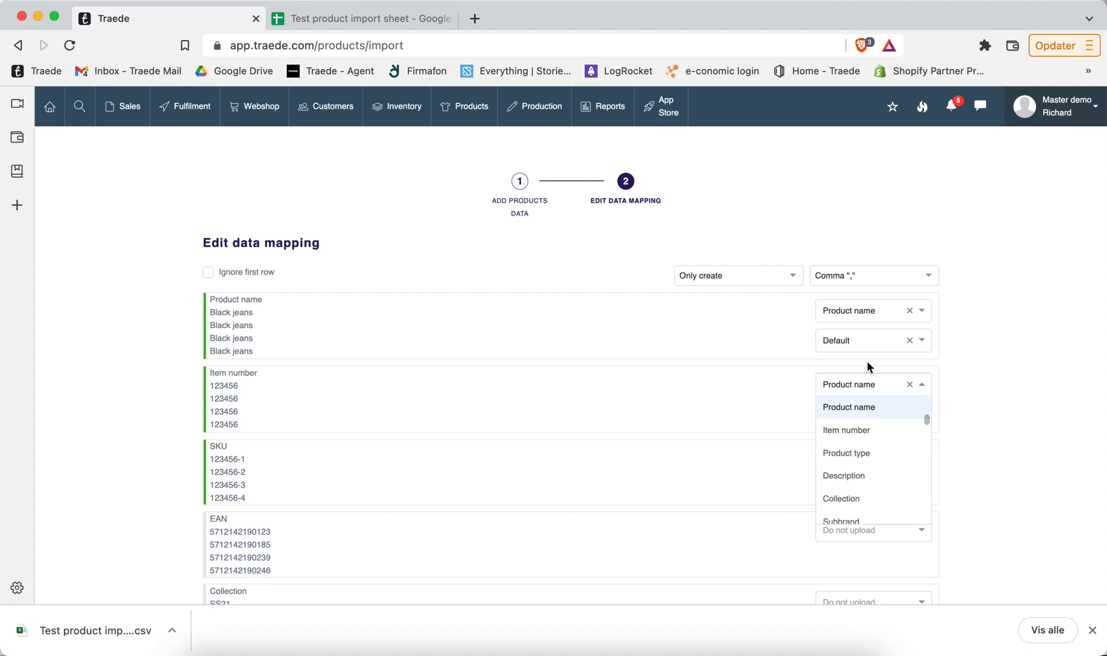
type("item")
key("Return")
left_click(854, 451)
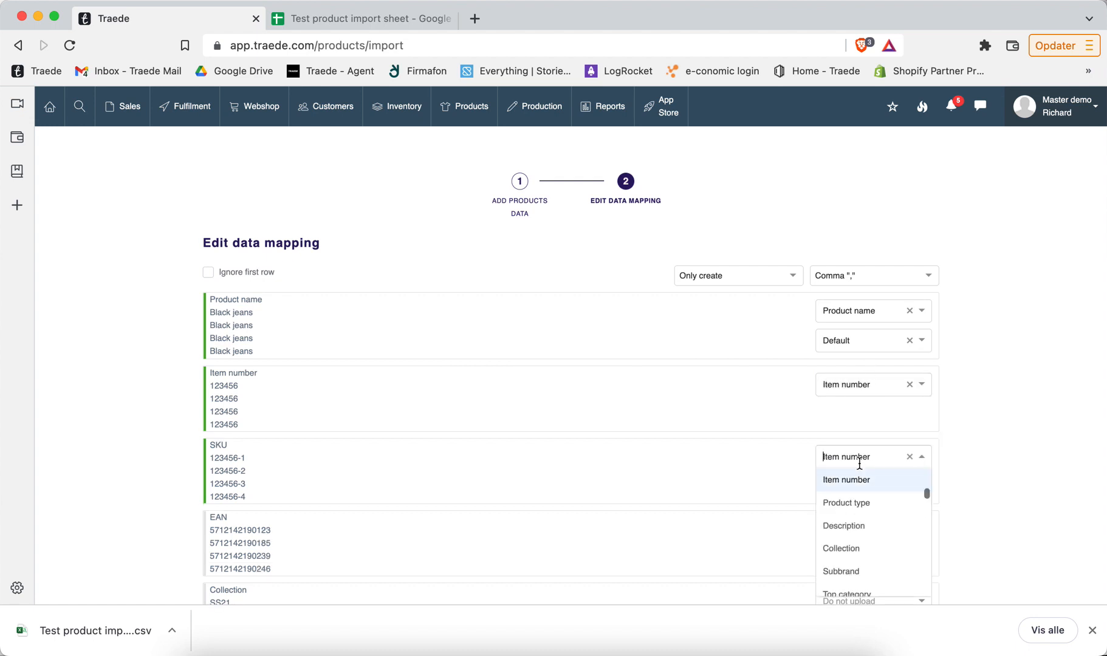
type("sku")
key("Return")
Step: Map the EAN column to EAN and the Collection column to Collection
scroll(842, 400, "down", 3)
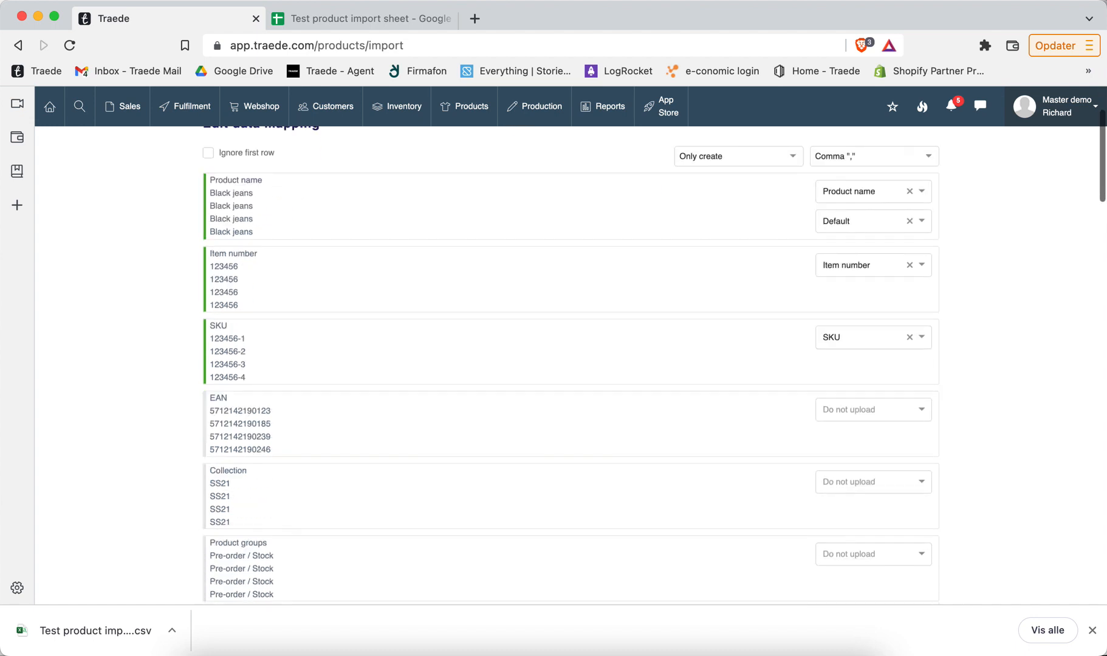
left_click(841, 395)
type("ean")
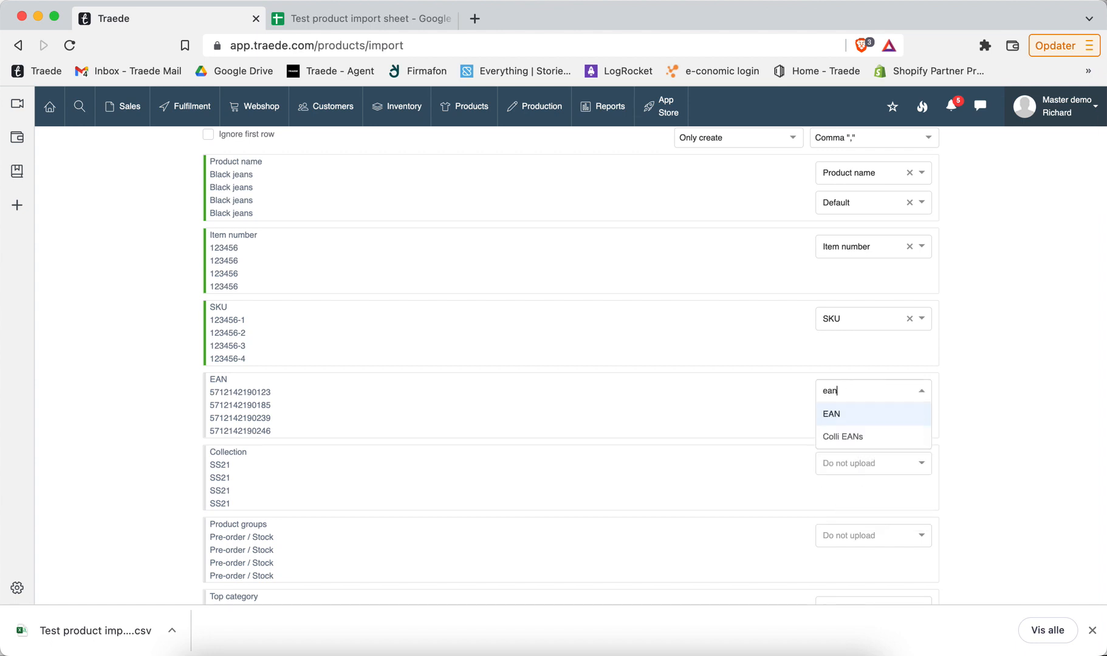
key("Return")
left_click(857, 462)
type("collection")
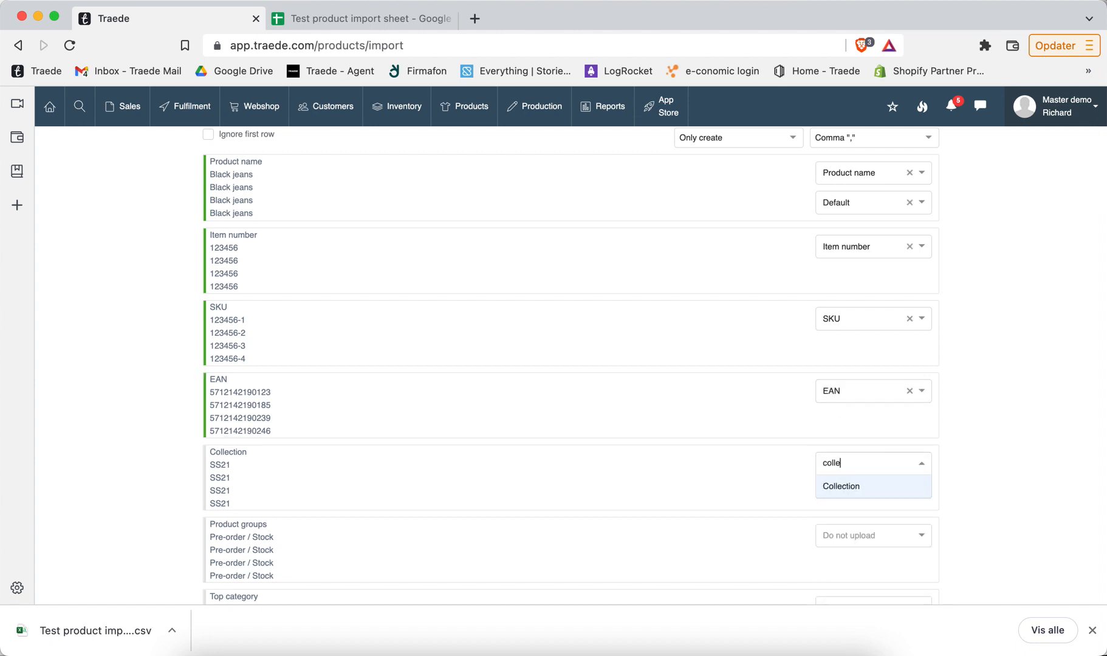
key("Return")
Step: Map the Product groups column to the Product groups field
scroll(852, 501, "down", 2)
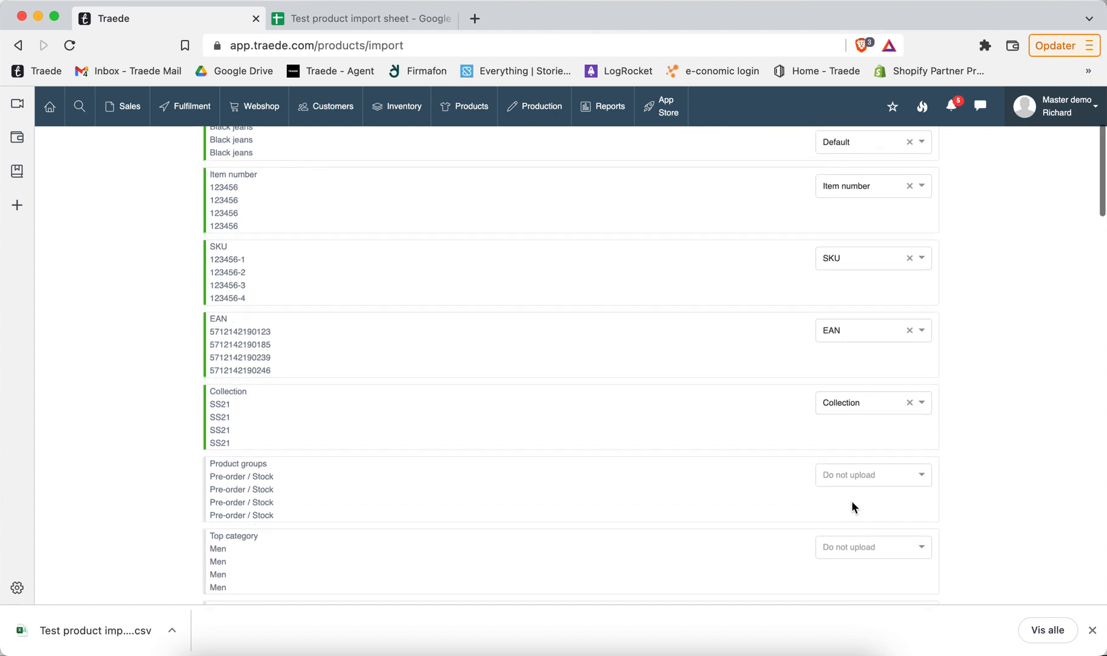
left_click(872, 442)
type("prod")
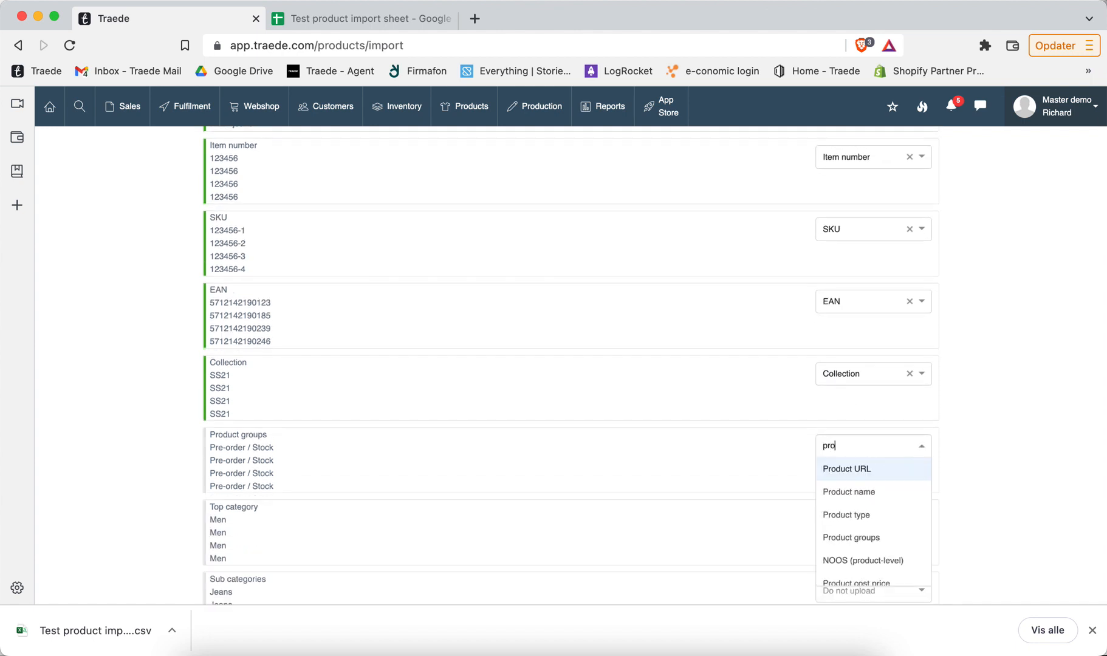
key("Down")
key("Down")
key("Down")
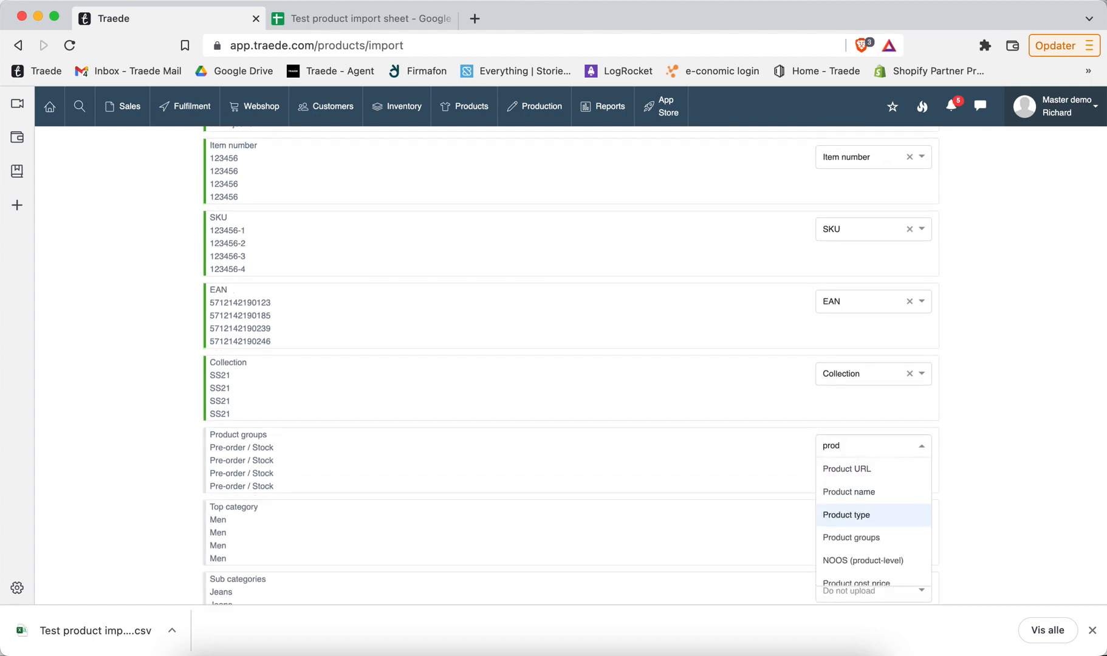
key("Return")
Step: Map the Top category column to the Top category field with the Default option
scroll(808, 435, "down", 2)
left_click(875, 439)
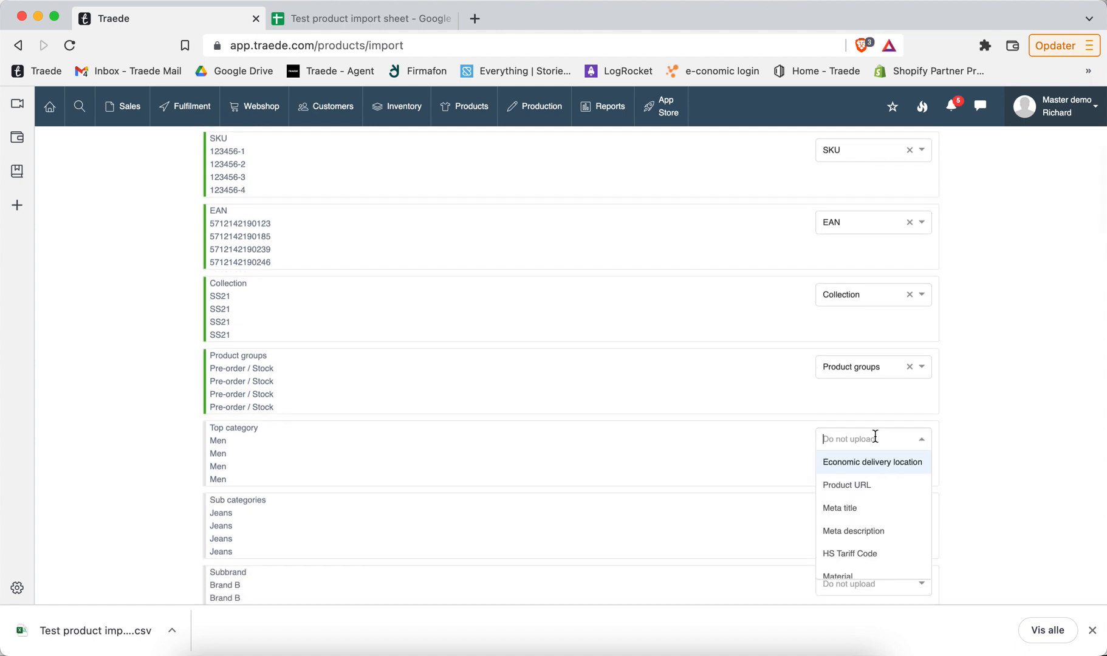
type("top")
key("Return")
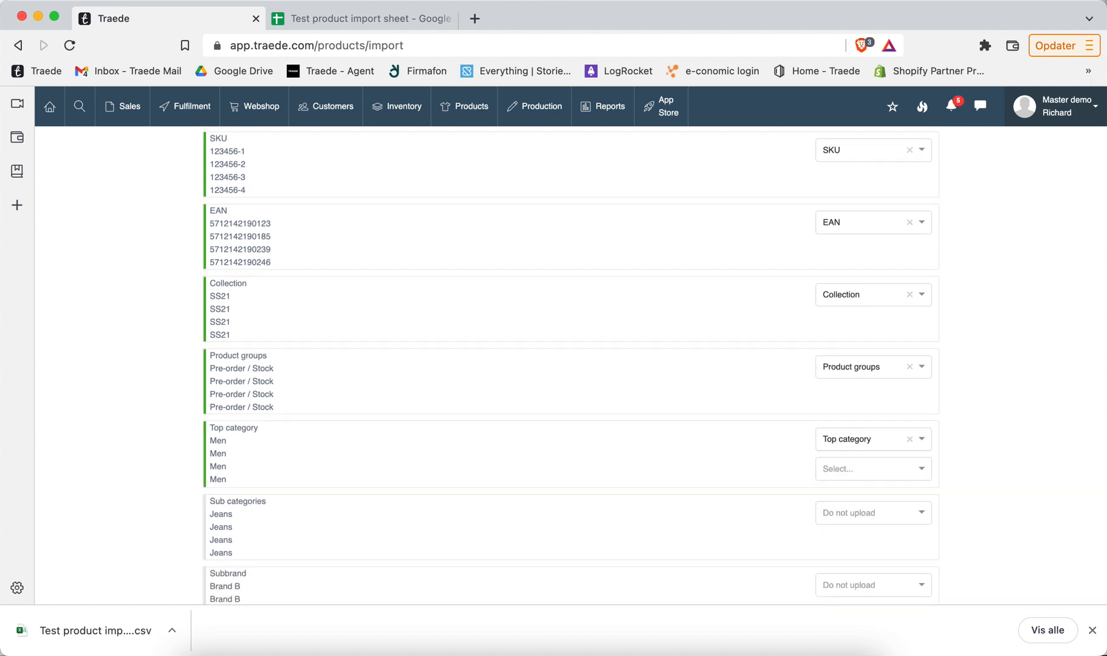
left_click(854, 470)
left_click(849, 487)
Step: Map the Sub categories column to the Sub categories field with the Default option
left_click(844, 521)
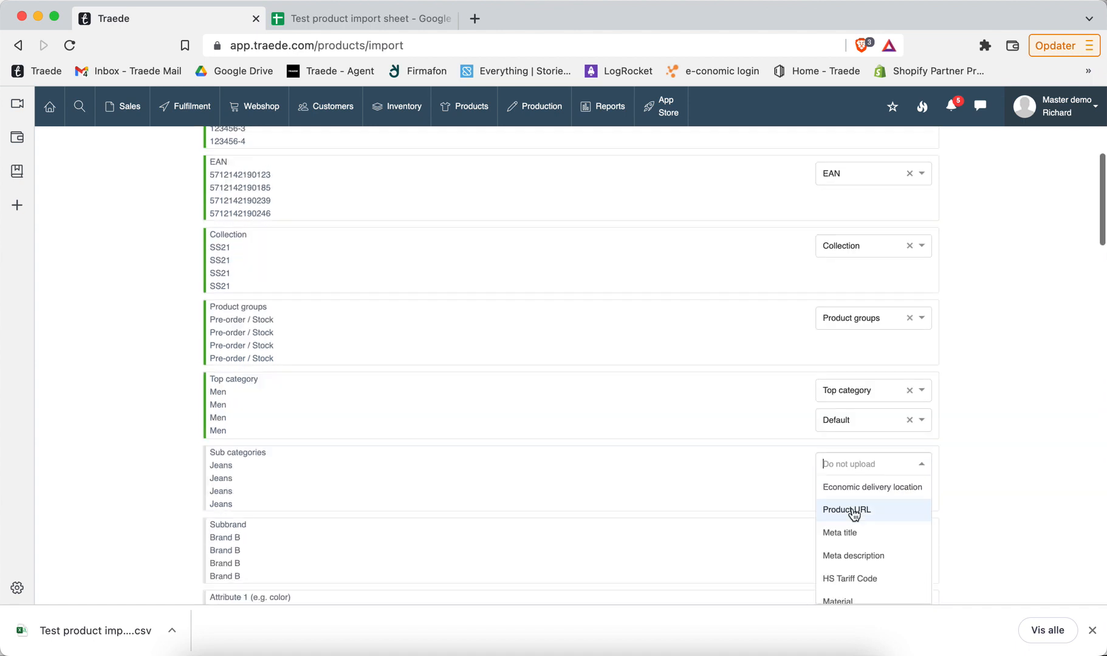
type("sub")
left_click(868, 510)
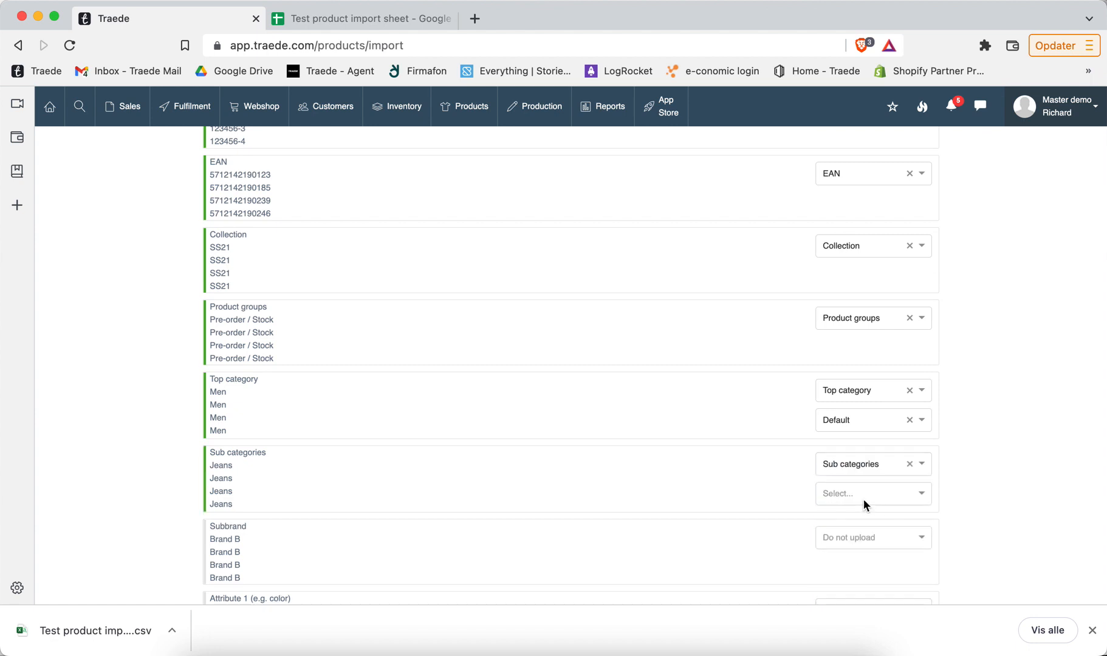
left_click(863, 495)
left_click(855, 502)
Step: Map the Subbrand column to the Subbrand field
scroll(714, 463, "down", 3)
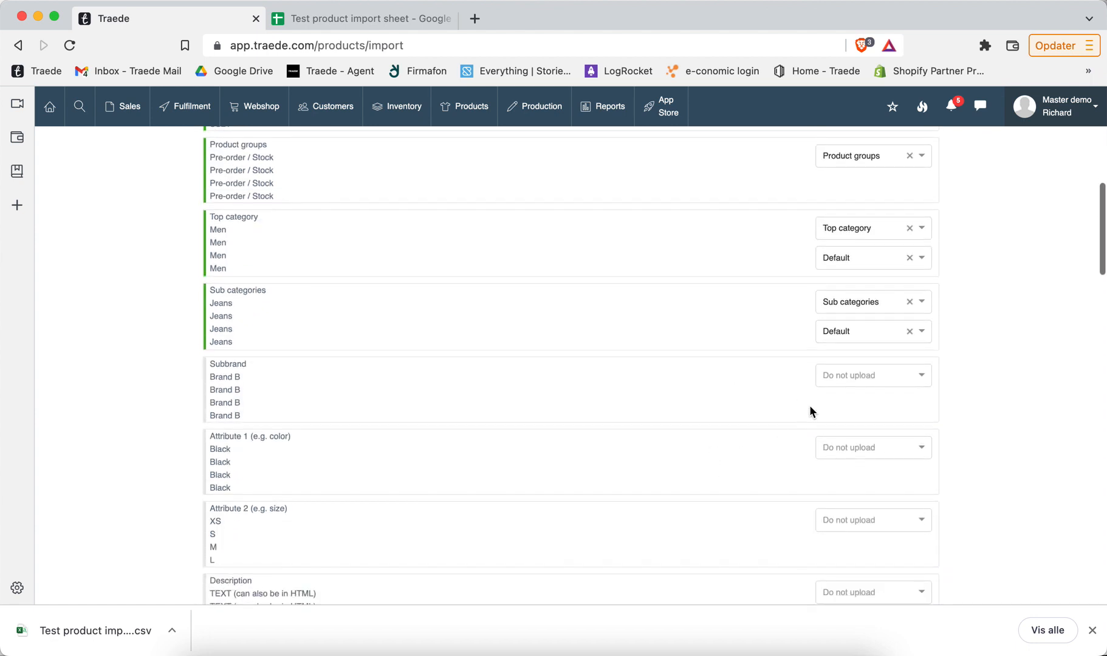
left_click(853, 380)
type("suvb")
key("BackSpace")
key("BackSpace")
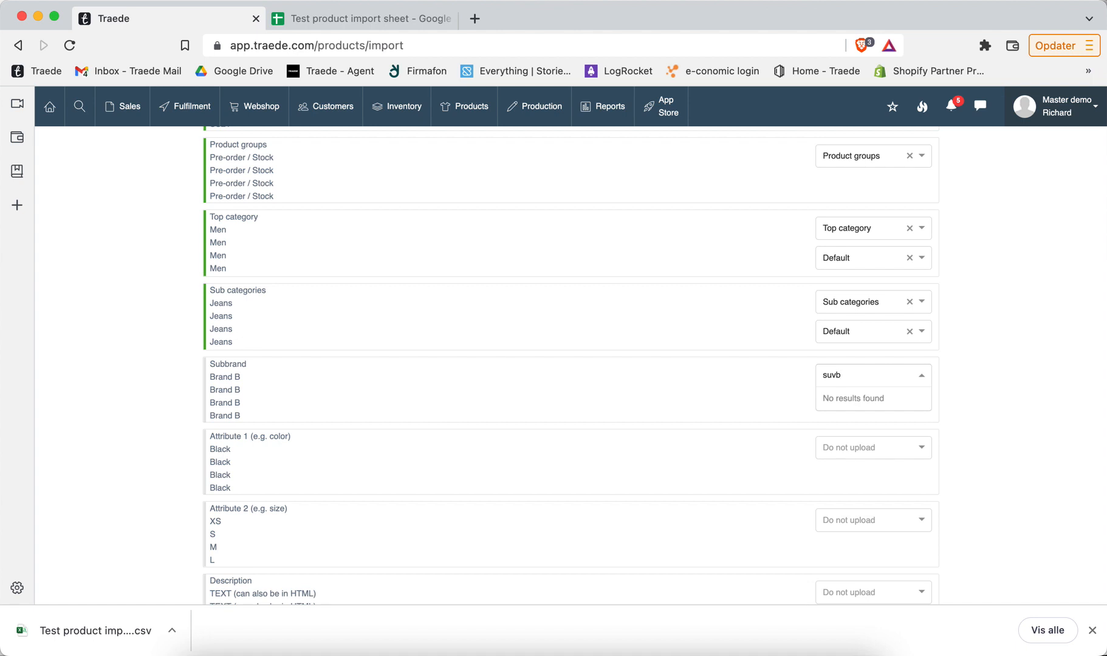
type("b")
left_click(855, 399)
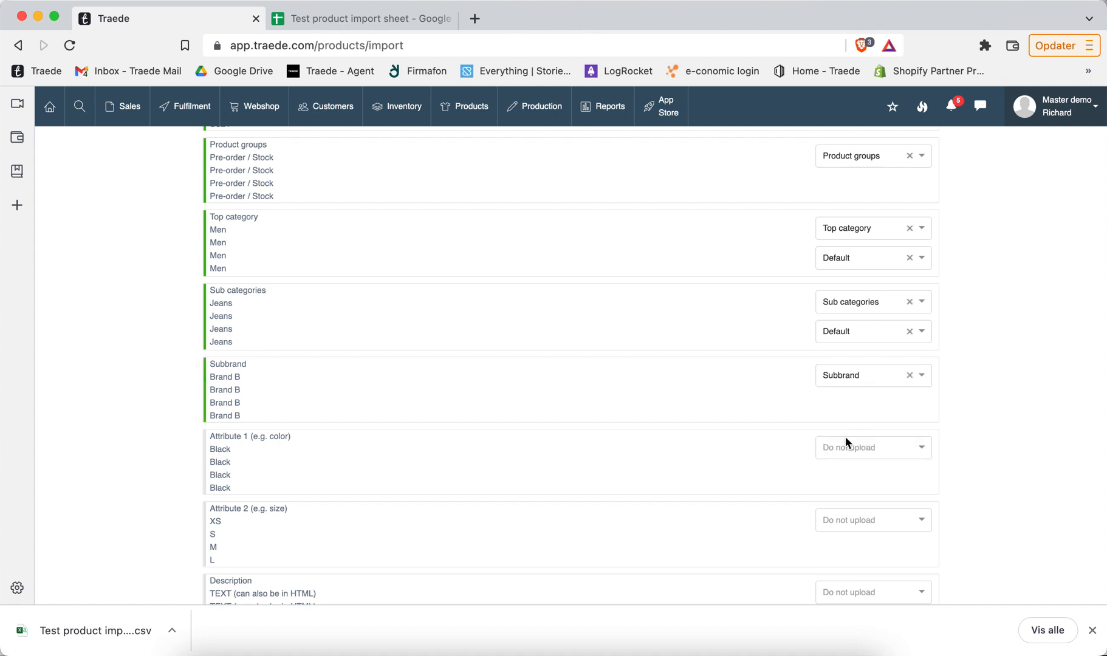
Step: Map the Attribute 1 (e.g. color) and Attribute 2 (e.g. size) columns to the Attribute field
left_click(848, 447)
type("a")
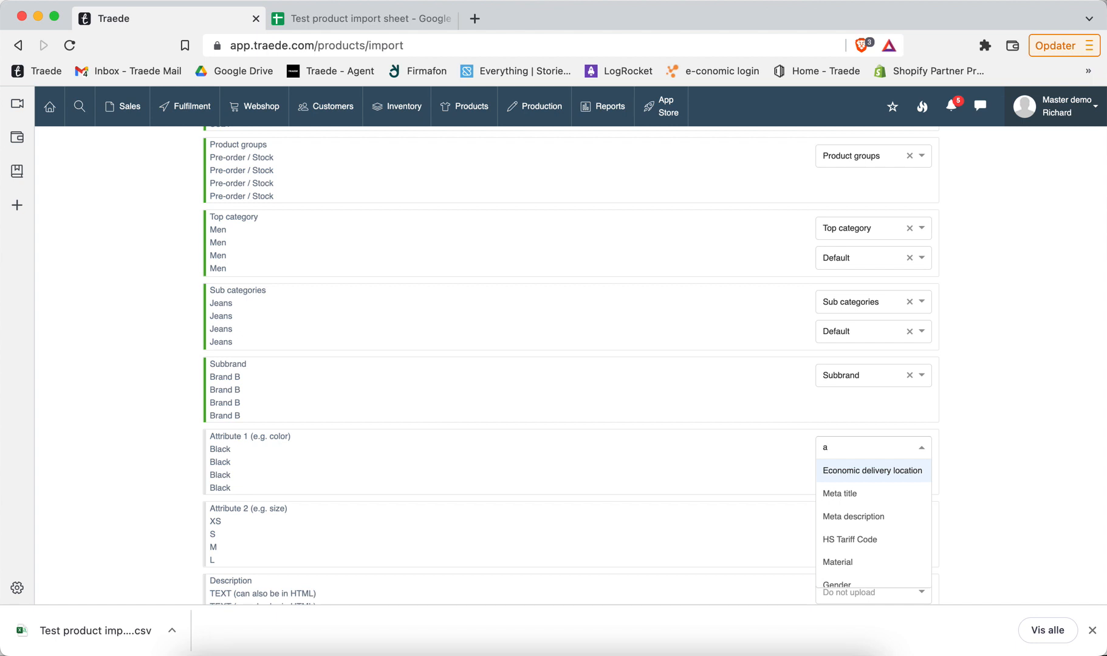
type("tt")
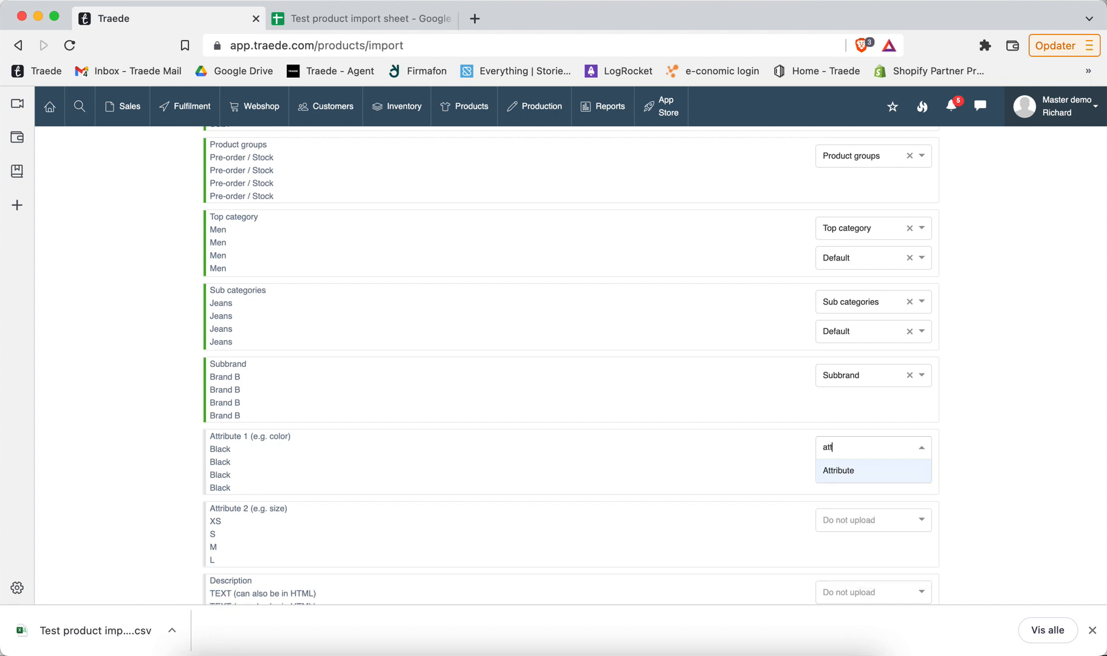
left_click(841, 473)
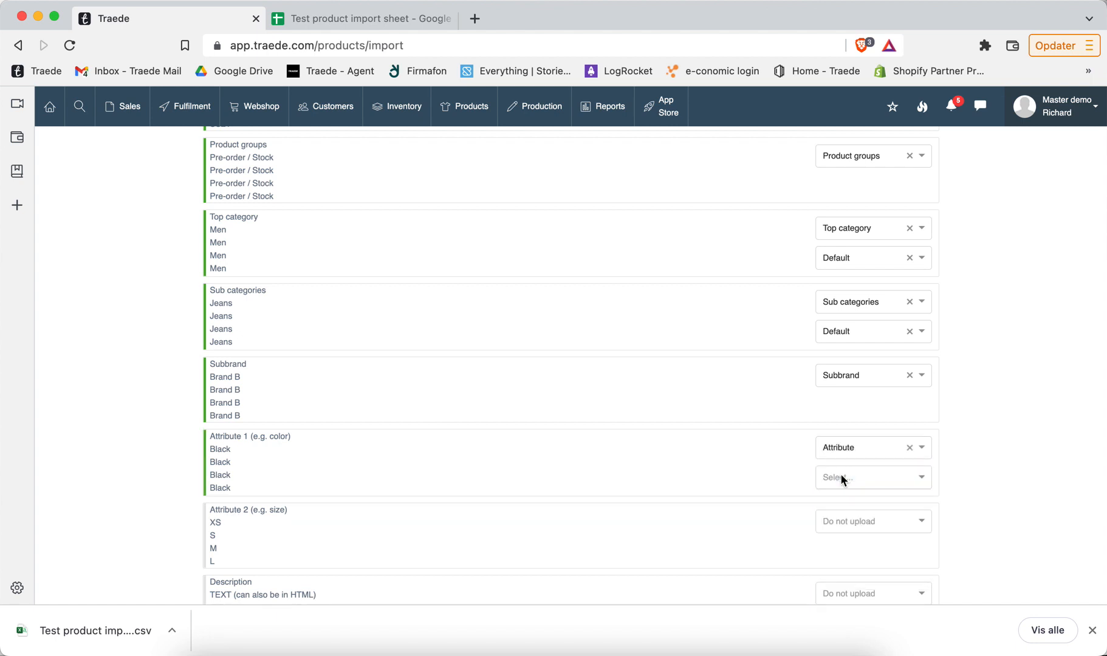
left_click(854, 514)
type("att")
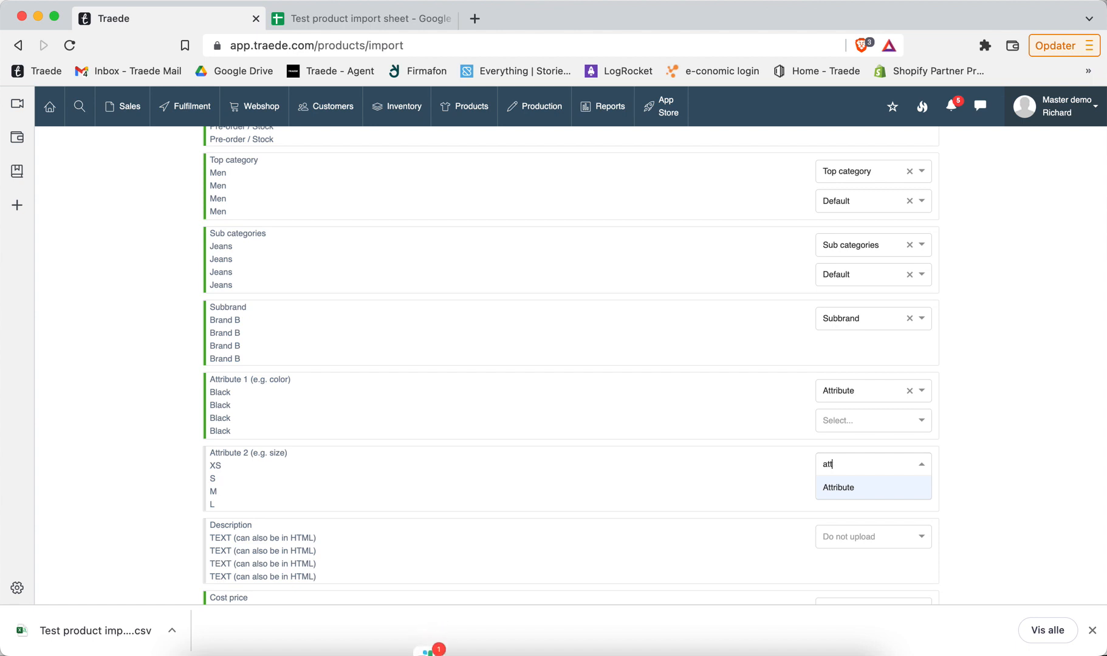
left_click(864, 488)
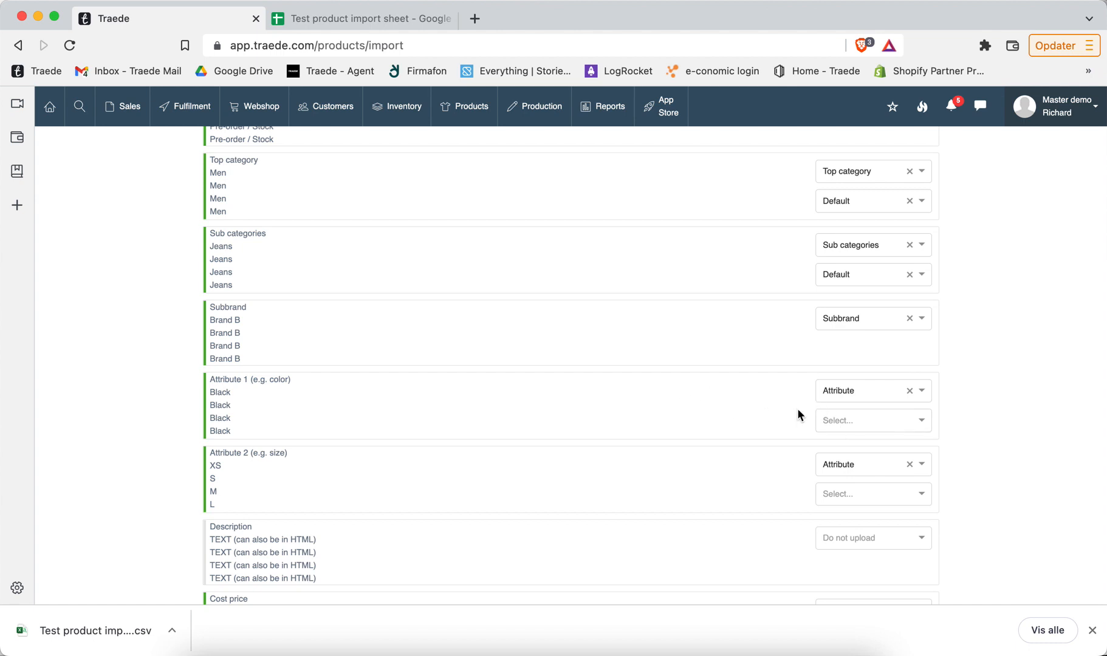
Step: Set the attribute type to Color for the Attribute 1 column and to Size for the Attribute 2 column
left_click(900, 423)
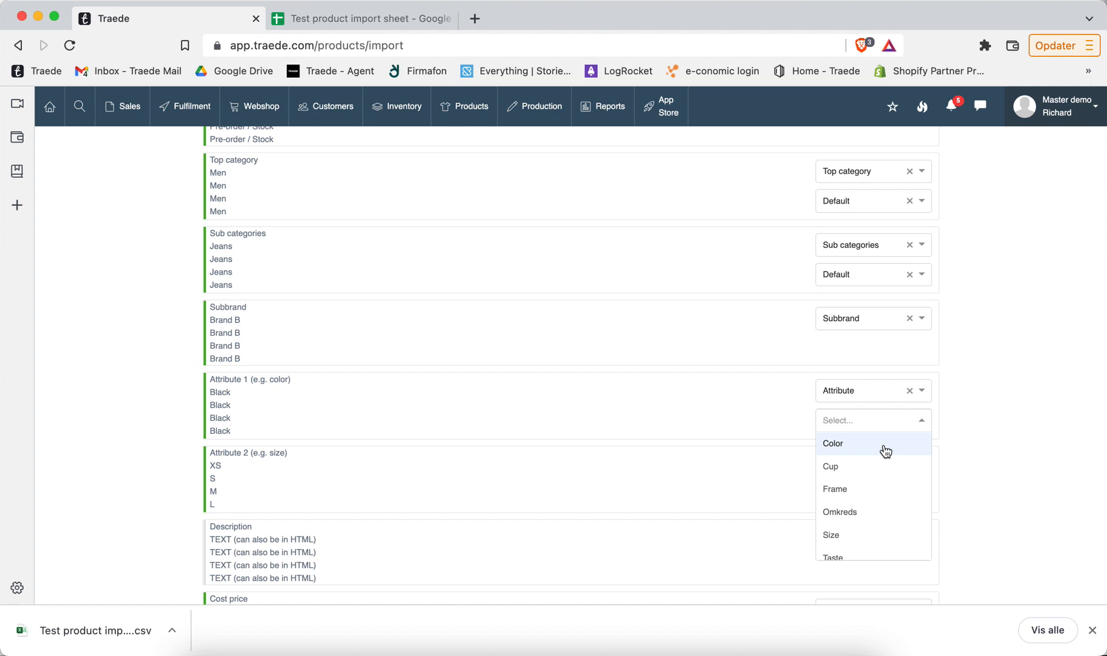
scroll(885, 450, "down", 2)
scroll(884, 452, "up", 2)
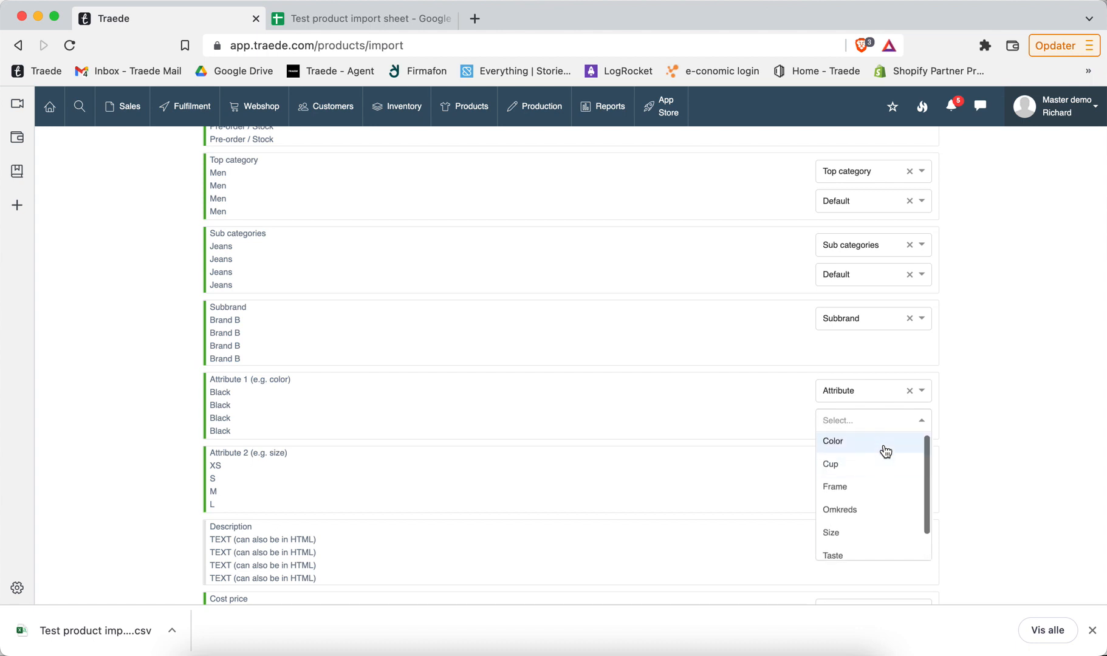
left_click(882, 455)
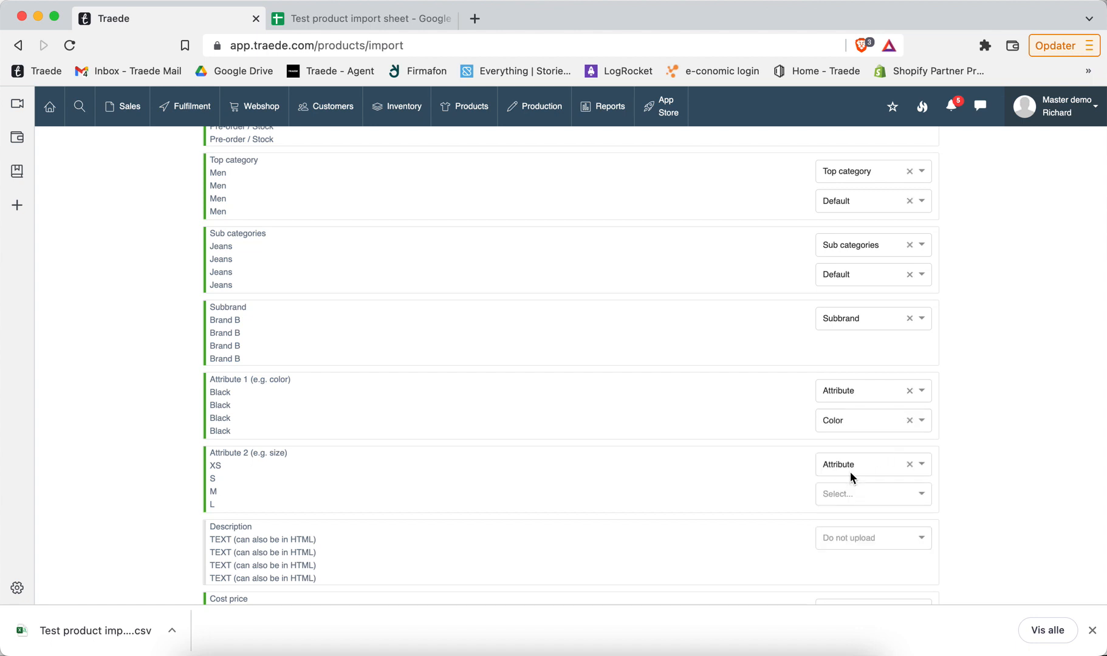
left_click(866, 503)
scroll(857, 544, "down", 2)
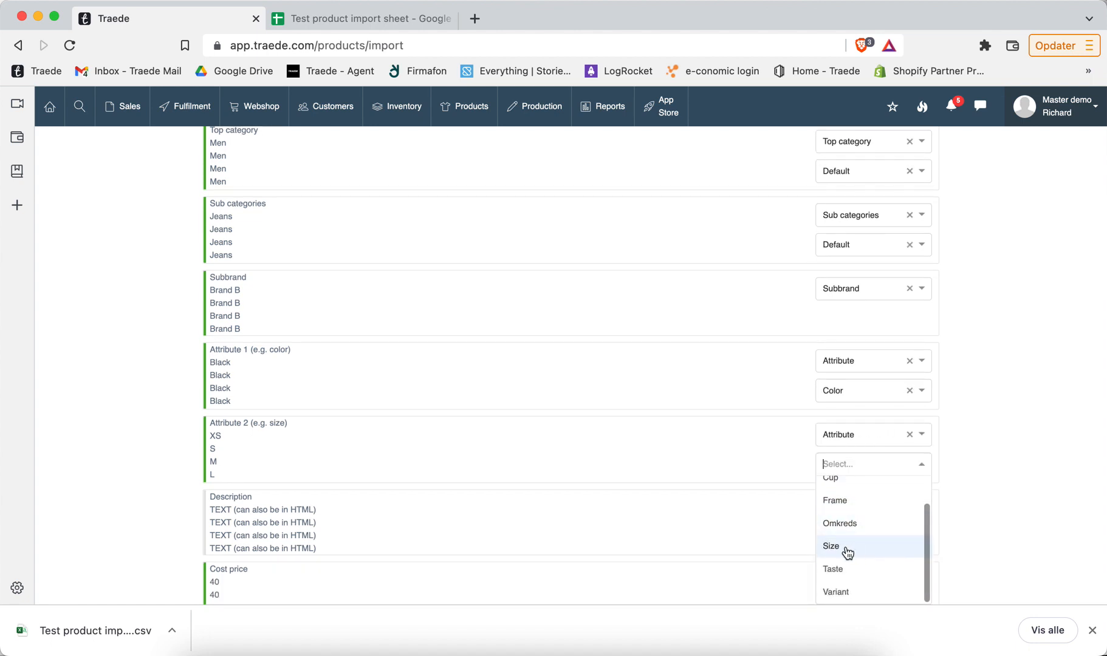
left_click(854, 548)
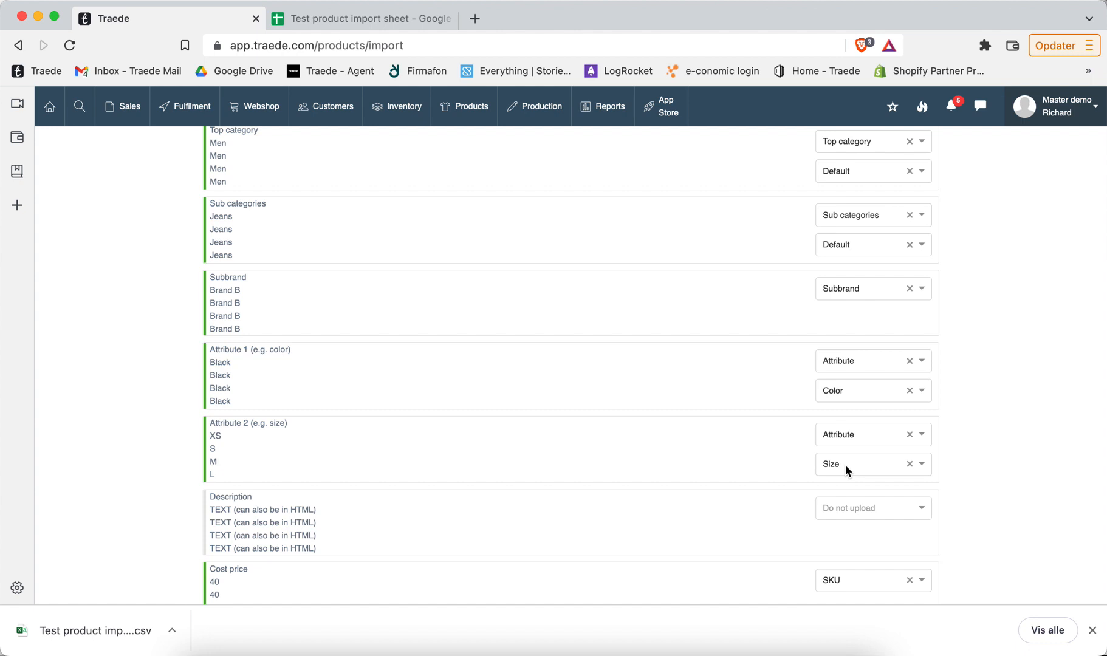
left_click(851, 390)
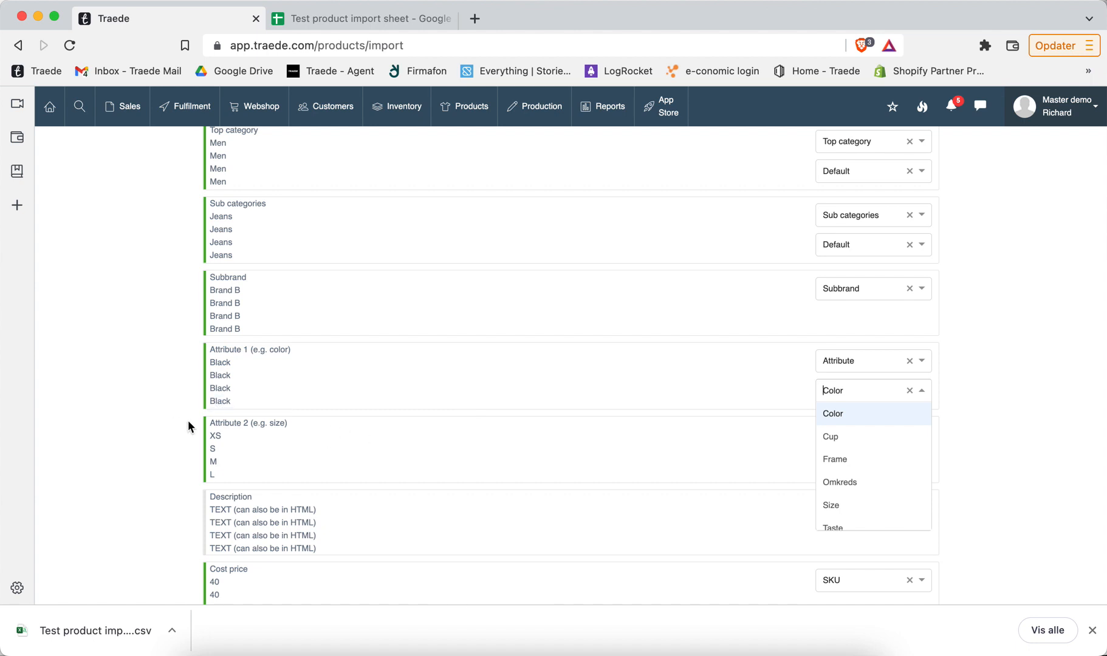
type("Si")
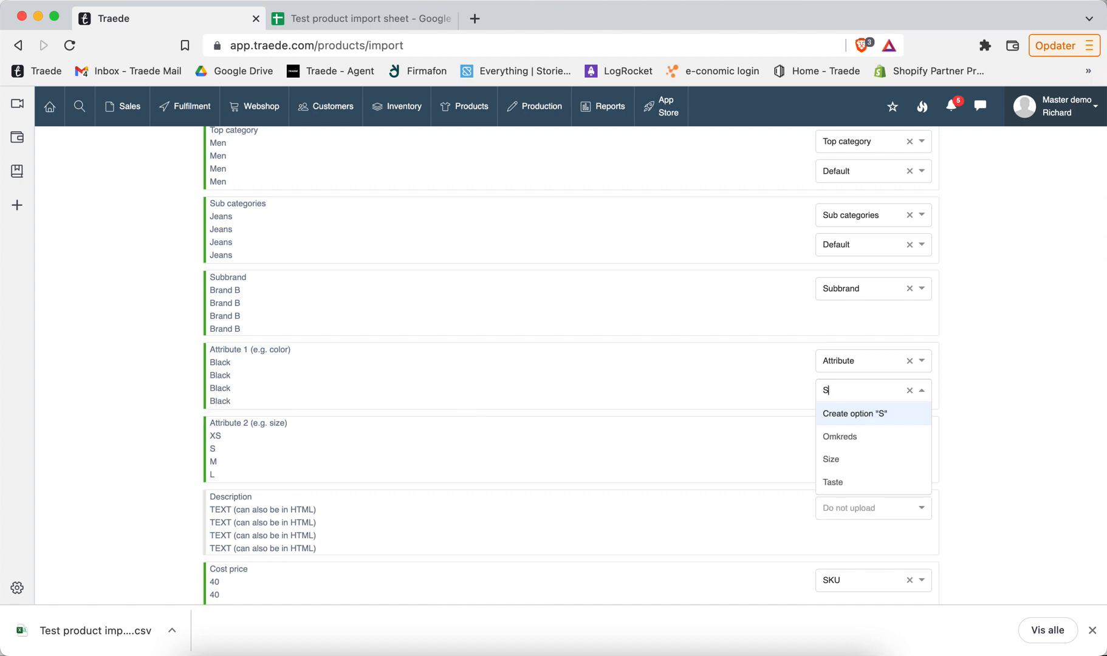
key("BackSpace")
key("BackSpace")
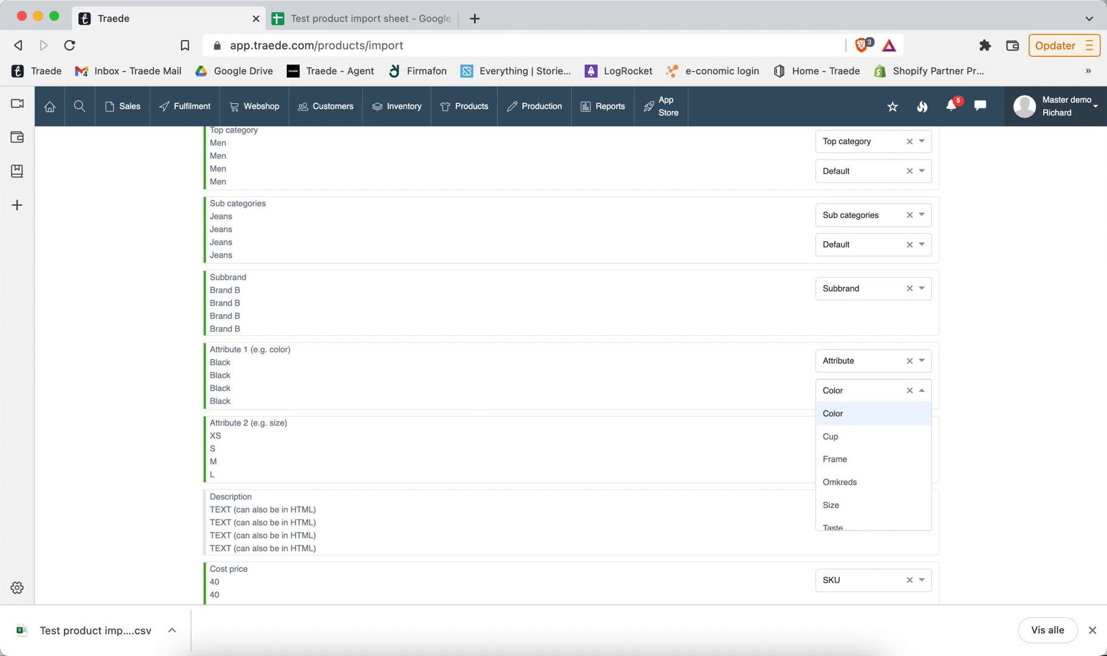
type("Co")
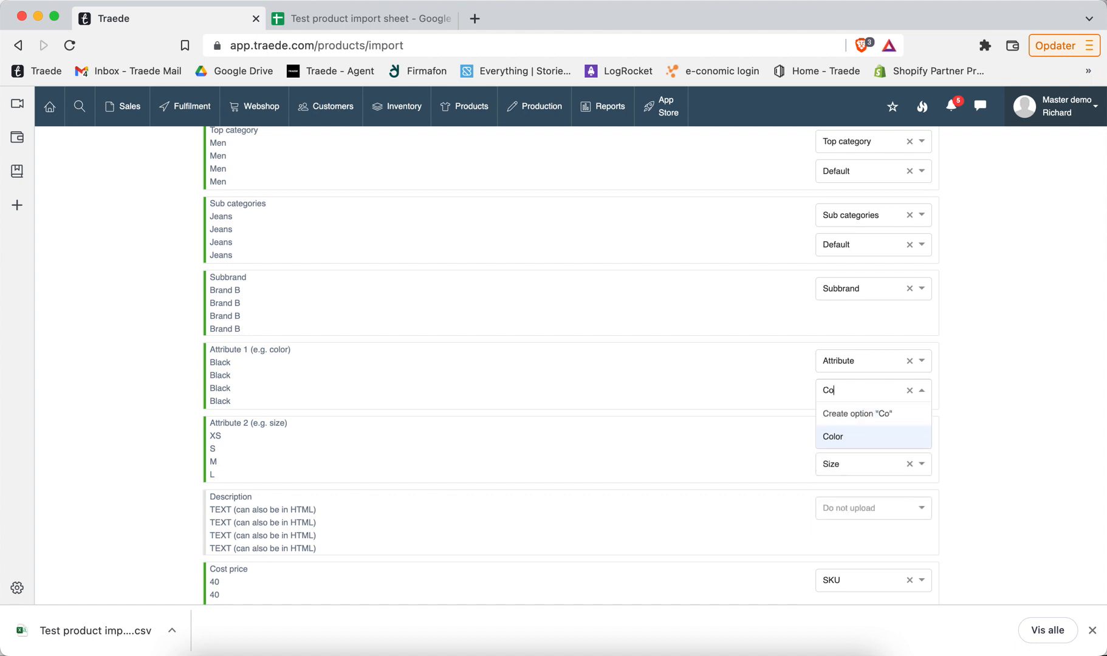
type("rlour")
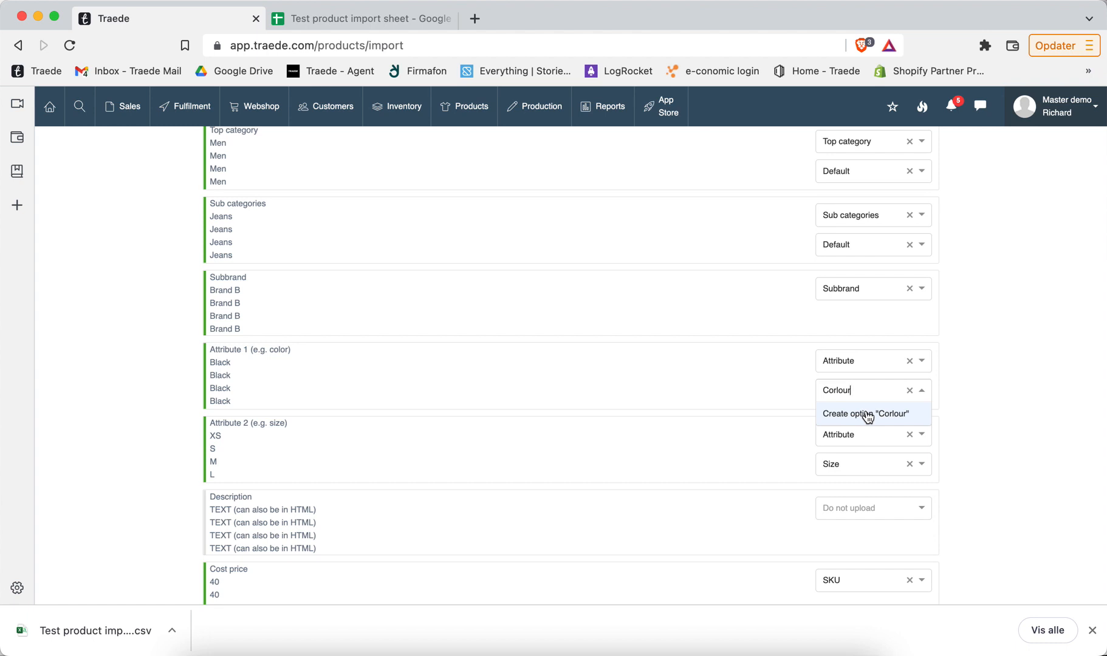
key("BackSpace")
key("BackSpace")
key("BackSpace")
key("BackSpace")
key("BackSpace")
key("BackSpace")
key("BackSpace")
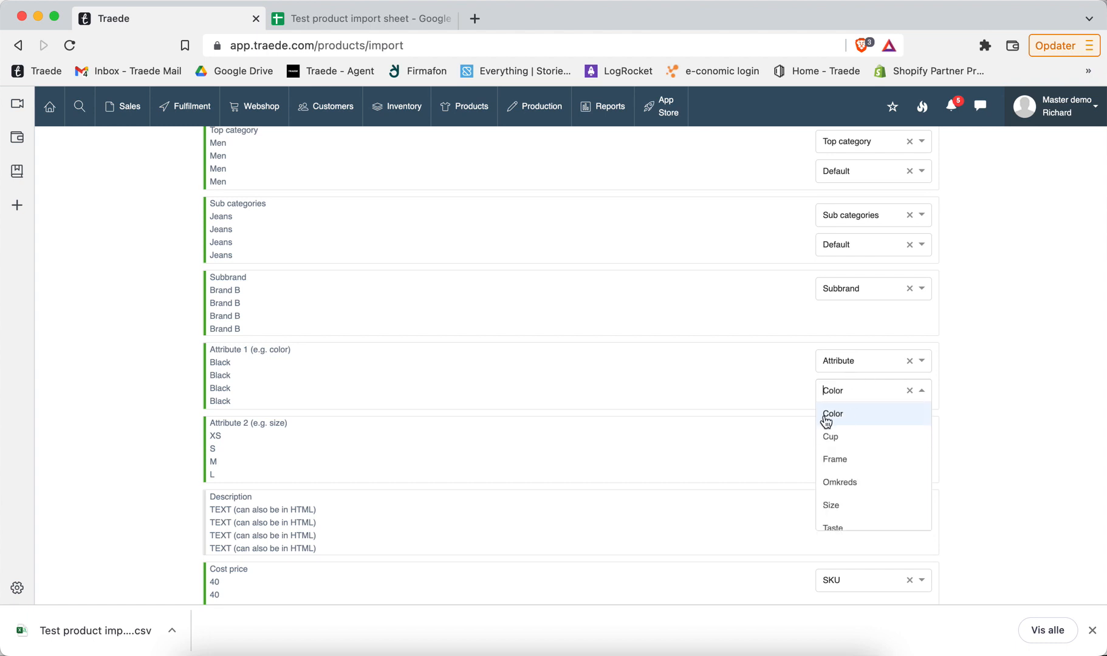
left_click(831, 415)
Step: Map the Description column to the Description field with the Default option
scroll(682, 388, "down", 3)
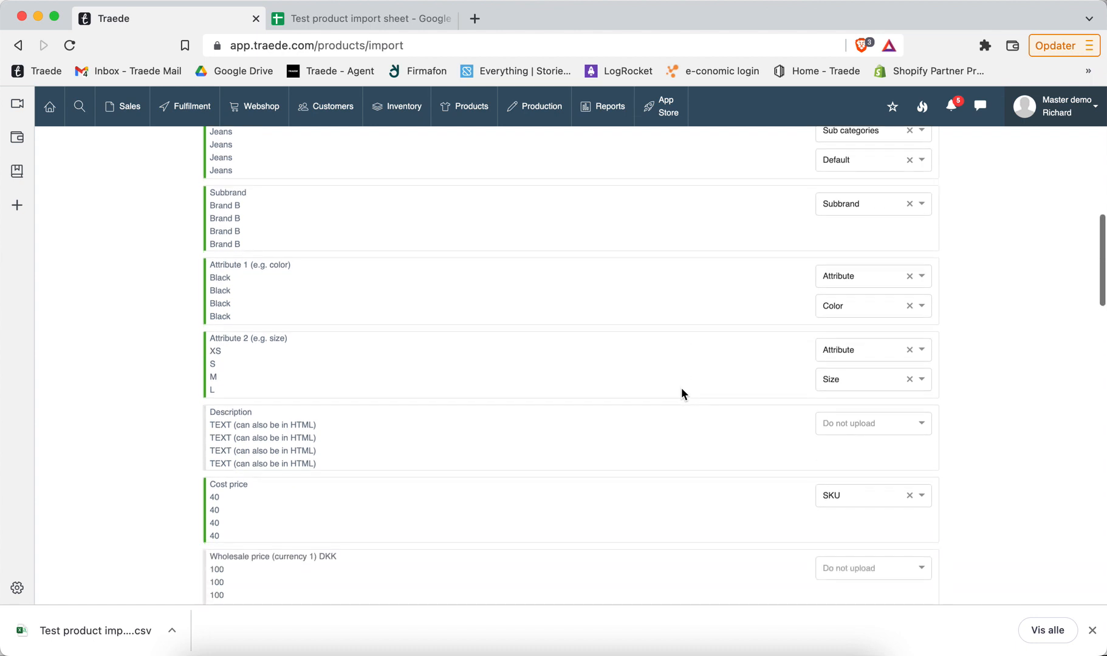
left_click(906, 414)
type("des")
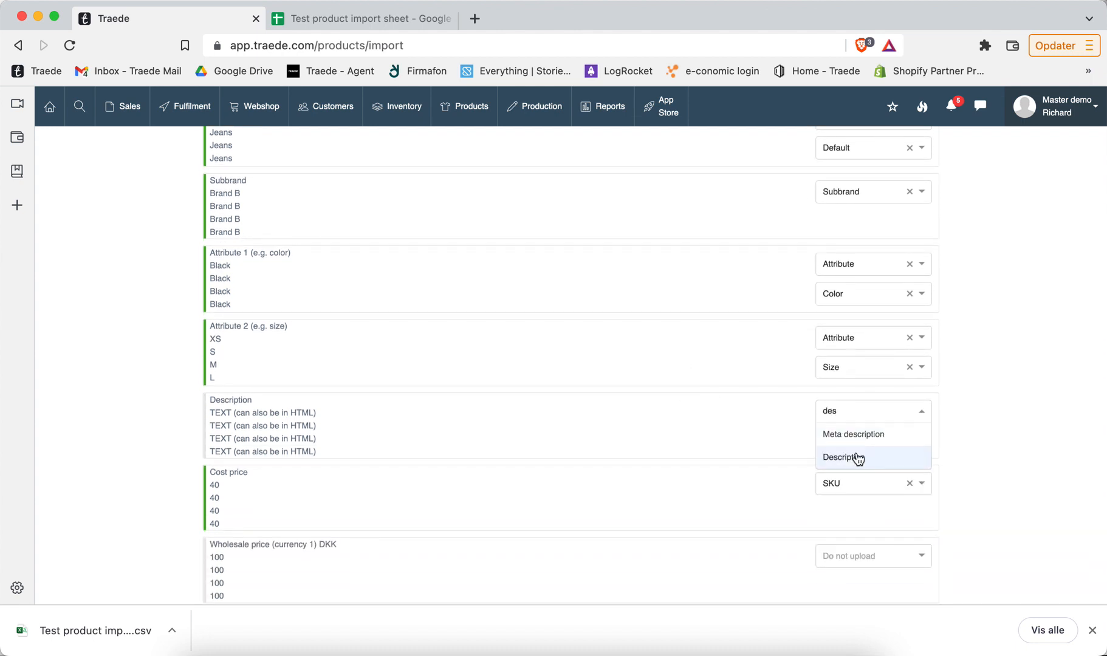
left_click(858, 457)
left_click(869, 441)
left_click(854, 464)
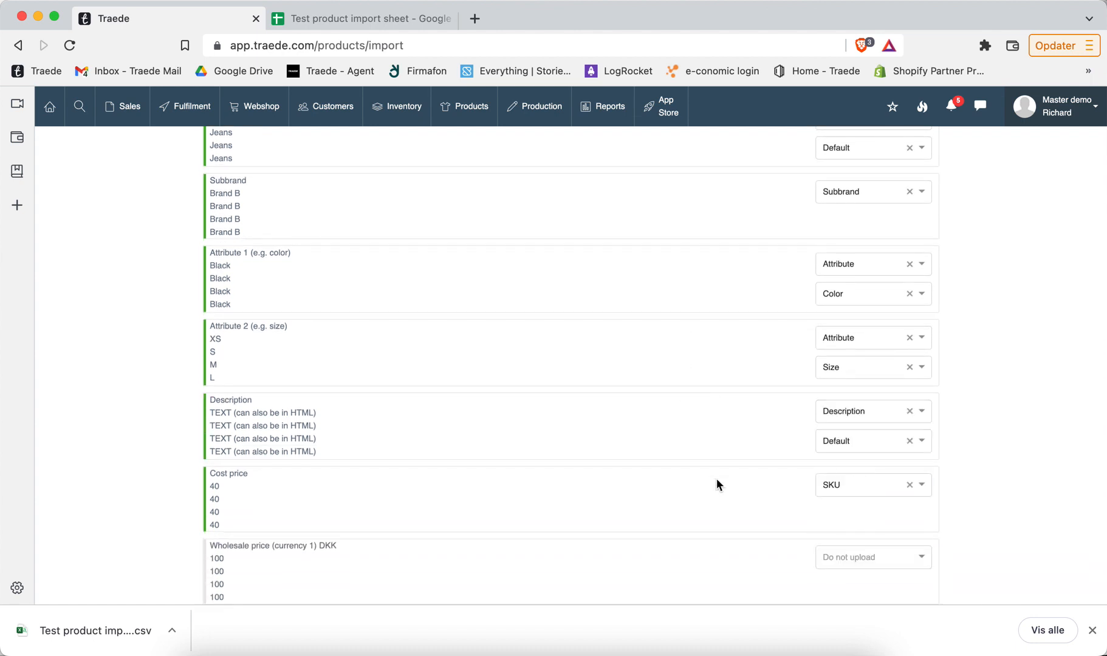
Step: Map the Cost price column to the Cost price field instead of SKU
scroll(691, 484, "down", 4)
left_click(855, 353)
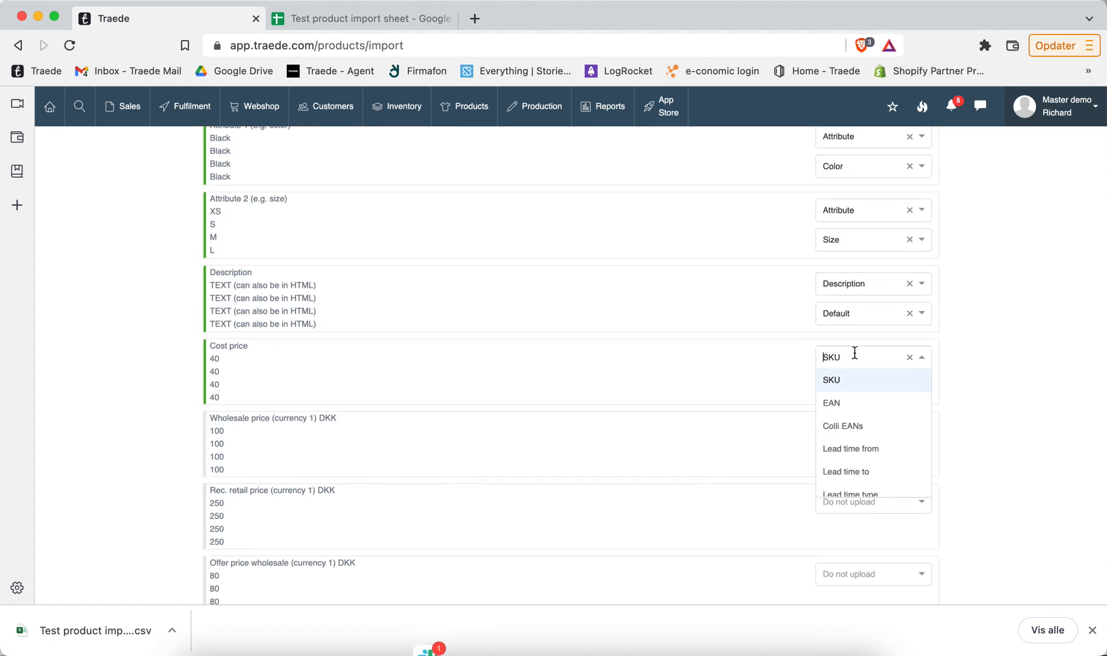
type("cost")
left_click(852, 383)
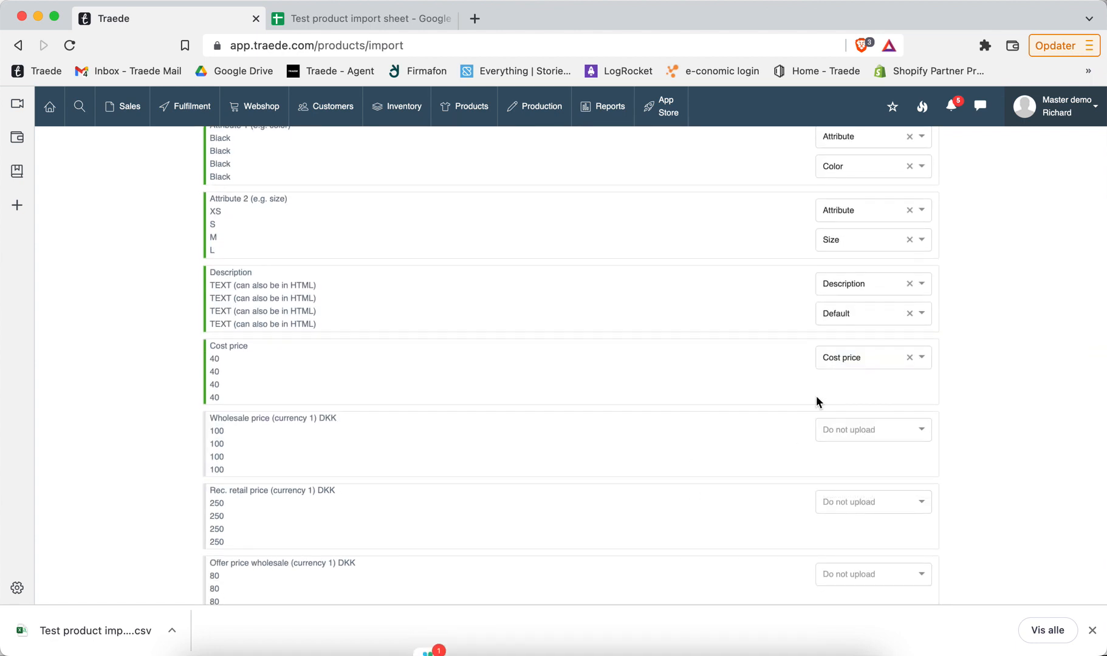
Step: Map the Wholesale price (currency 1) DKK column to the Sales price field with currency DKK
scroll(816, 396, "down", 2)
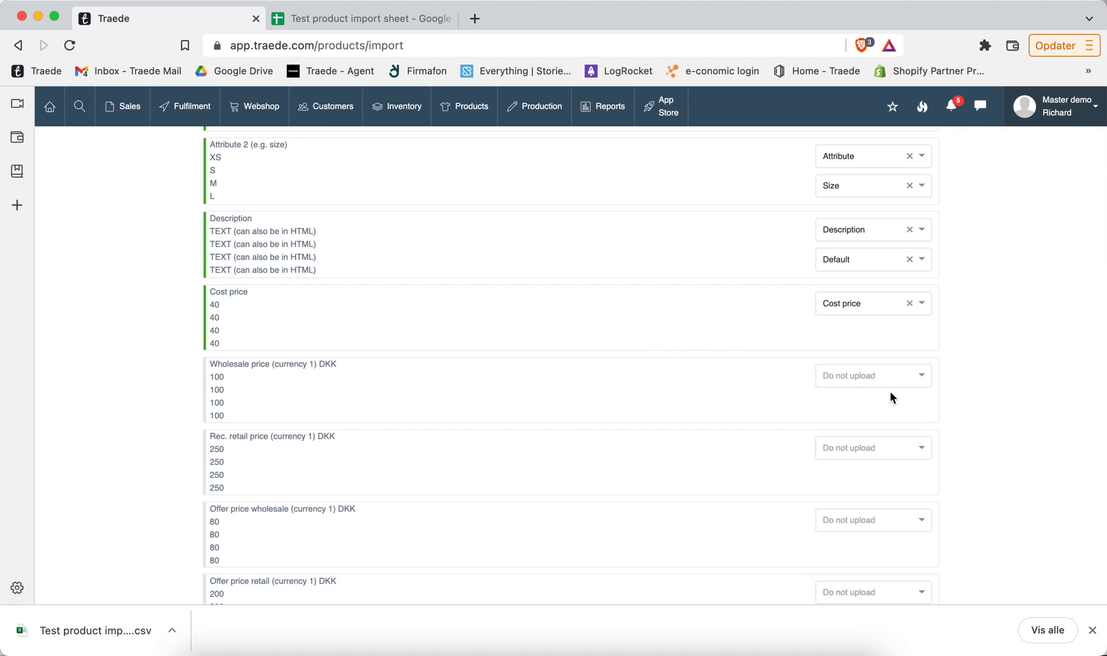
scroll(880, 378, "down", 1)
left_click(881, 369)
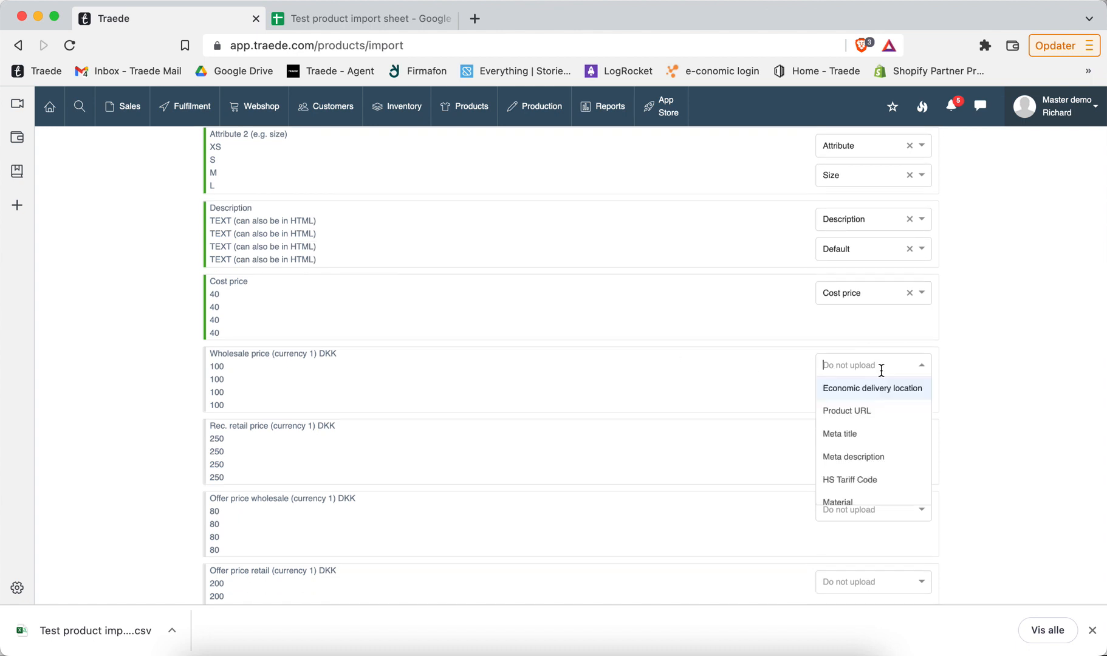
type("sale")
key("Return")
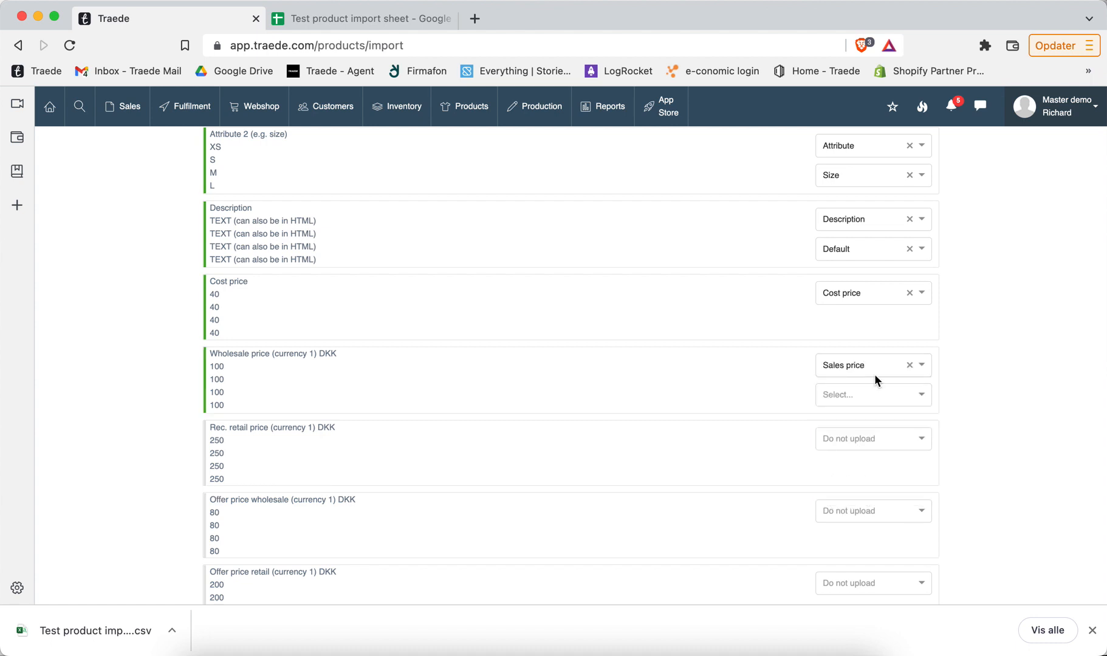
left_click(856, 394)
type("dkk")
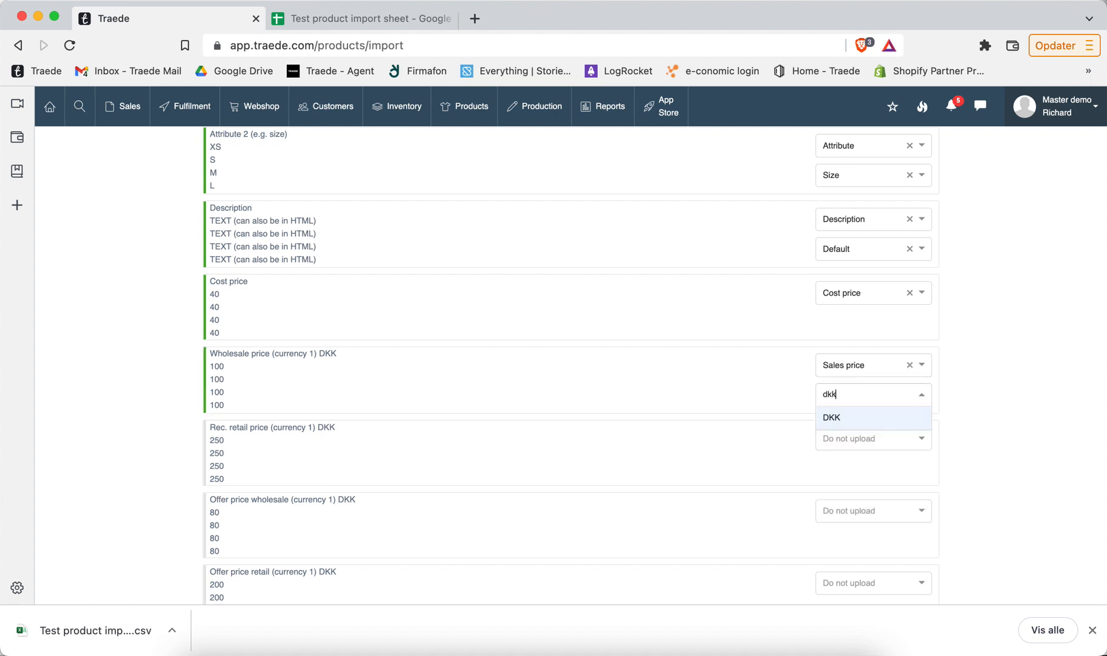
key("Return")
Step: Map the Rec. retail price (currency 1) DKK column to the Rec. sales price field with currency DKK
left_click(842, 437)
type("rec")
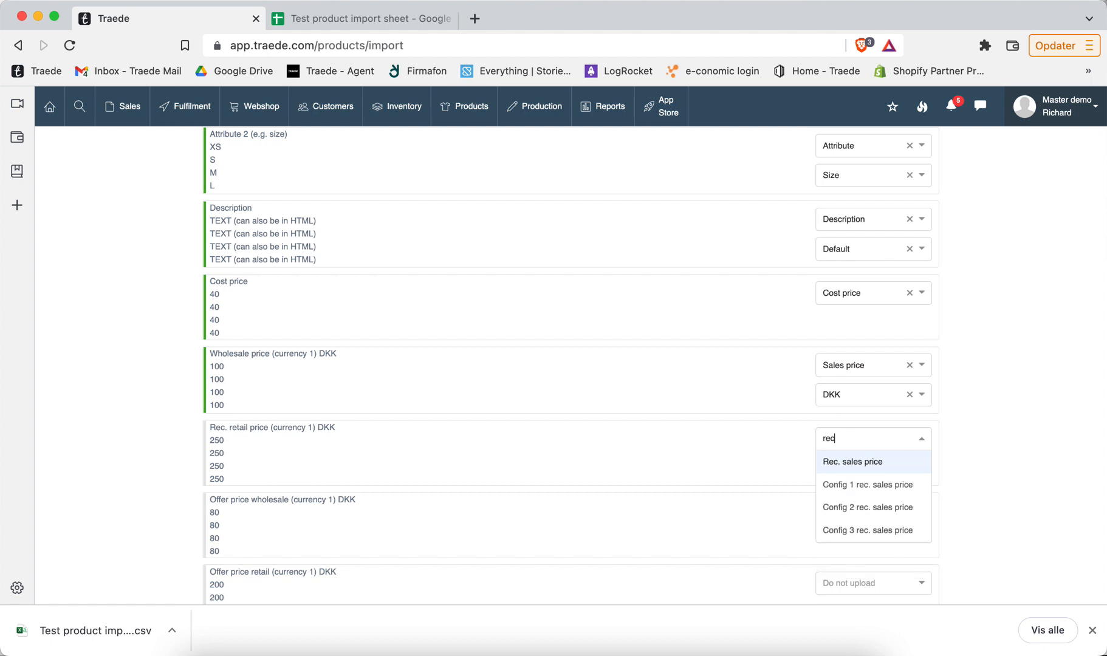
key("Return")
left_click(857, 468)
type("dkk")
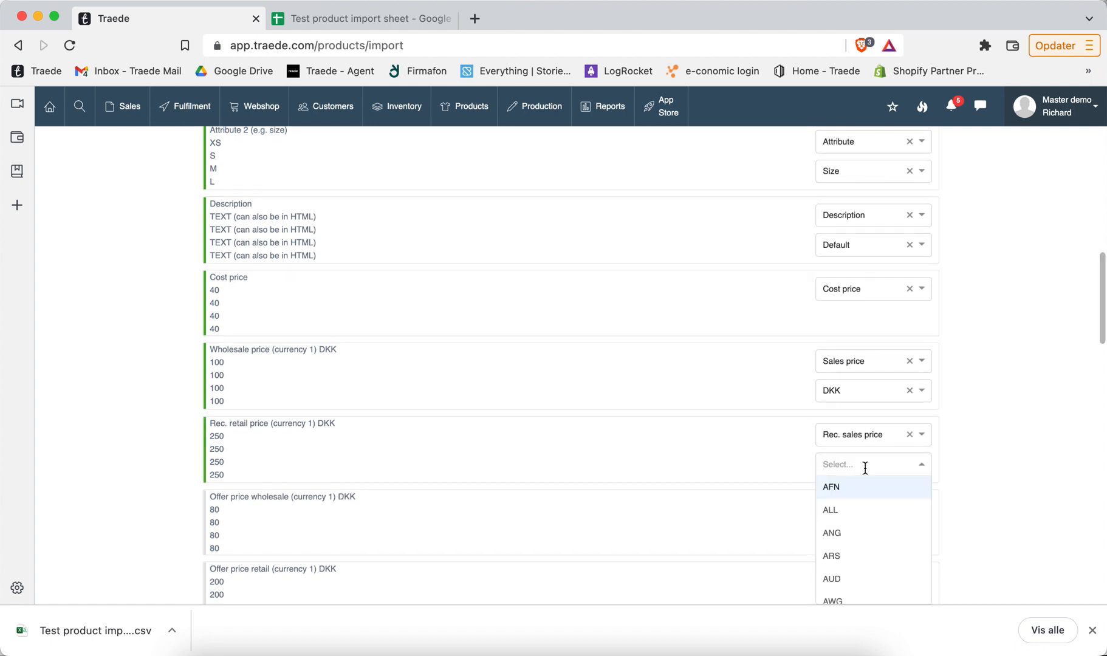
key("Return")
Step: Map the Offer price wholesale (currency 1) column to Offer price and the Offer price retail (currency 1) column to Offer price B2C
left_click(866, 509)
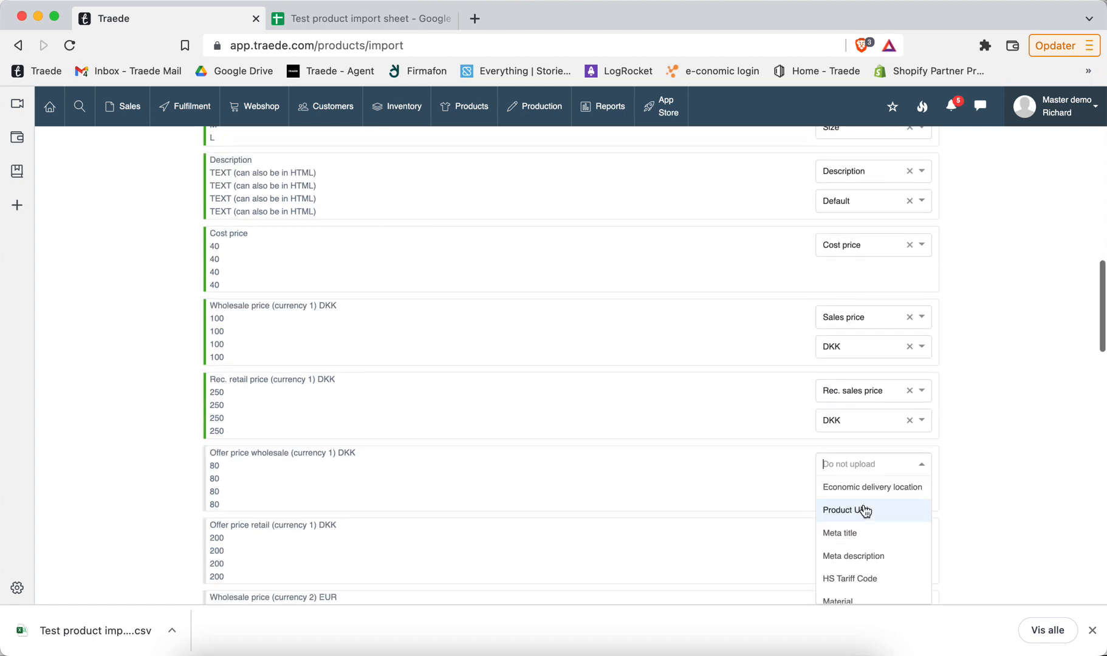
type("offer")
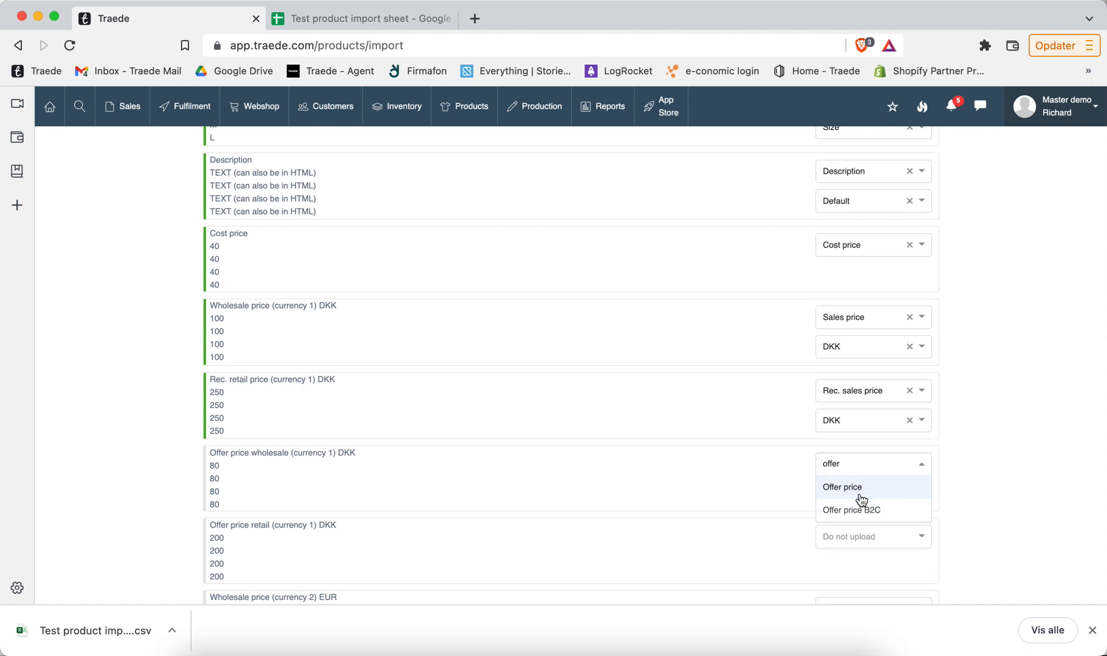
left_click(857, 493)
left_click(857, 531)
type("offer")
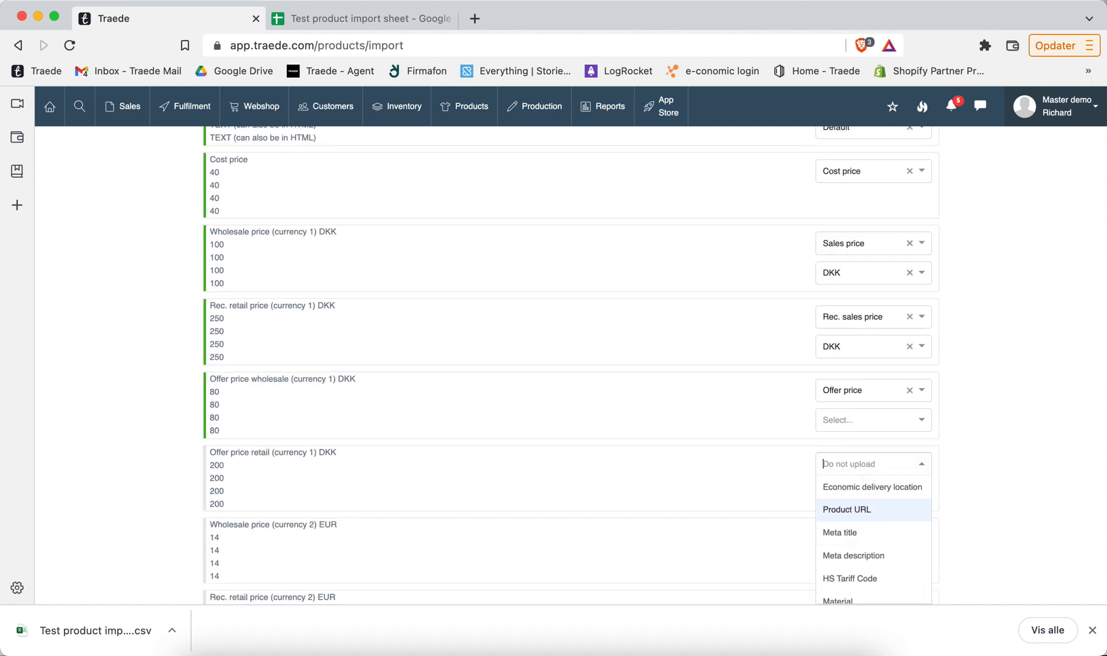
left_click(861, 513)
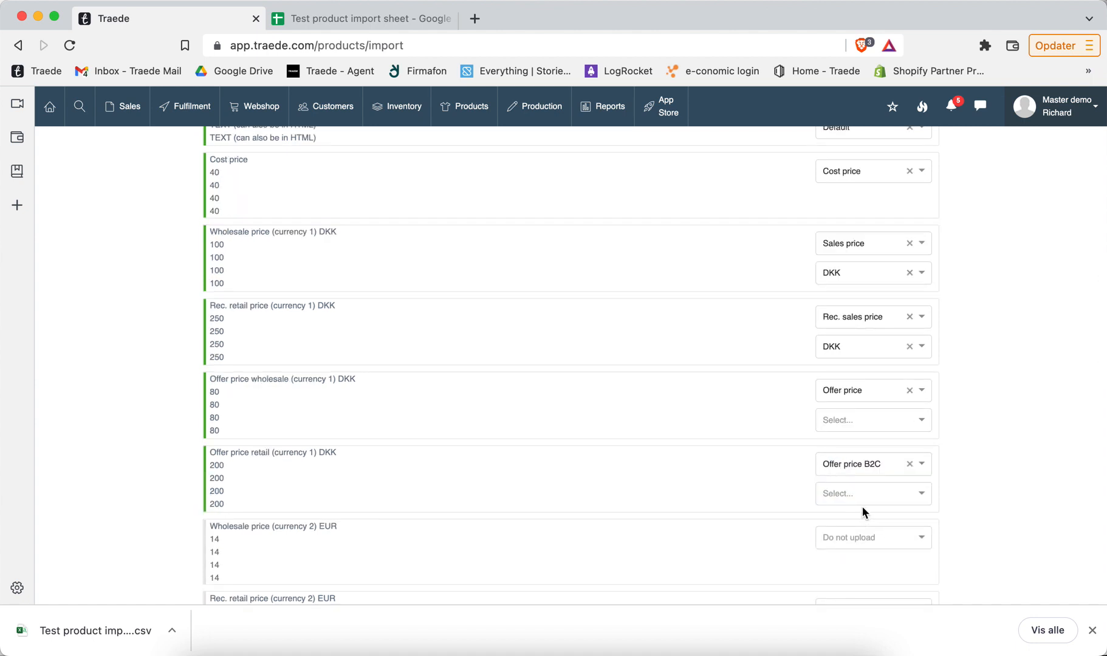
Step: Set the currency to DKK for both the Offer price B2C and the Offer price mappings
left_click(863, 491)
type("dkk")
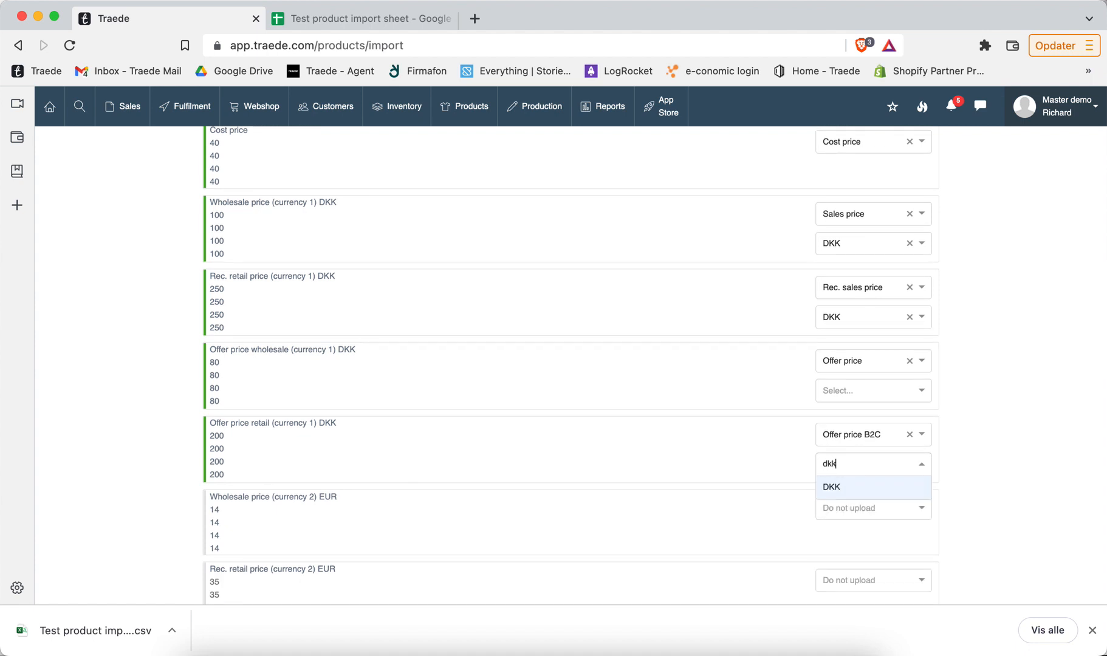
key("Return")
left_click(870, 396)
type("dkk")
key("Return")
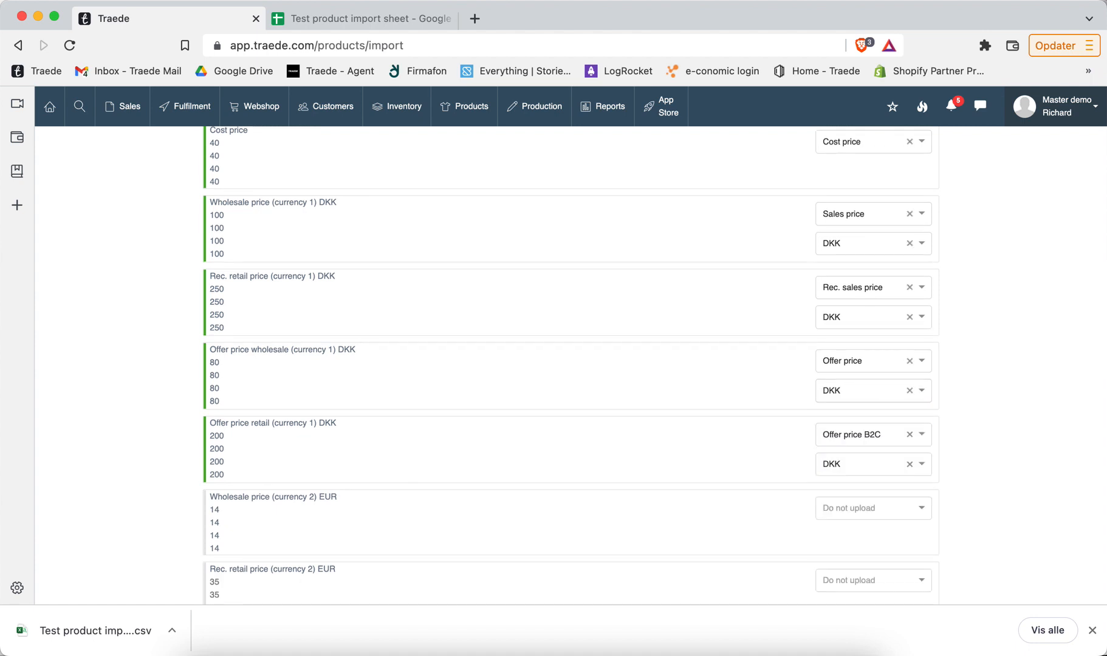
Step: Map the Colli column to the Colli field, leaving the currency 2 EUR prices and Min. order quantity out of the upload
scroll(856, 342, "down", 4)
scroll(880, 466, "down", 1)
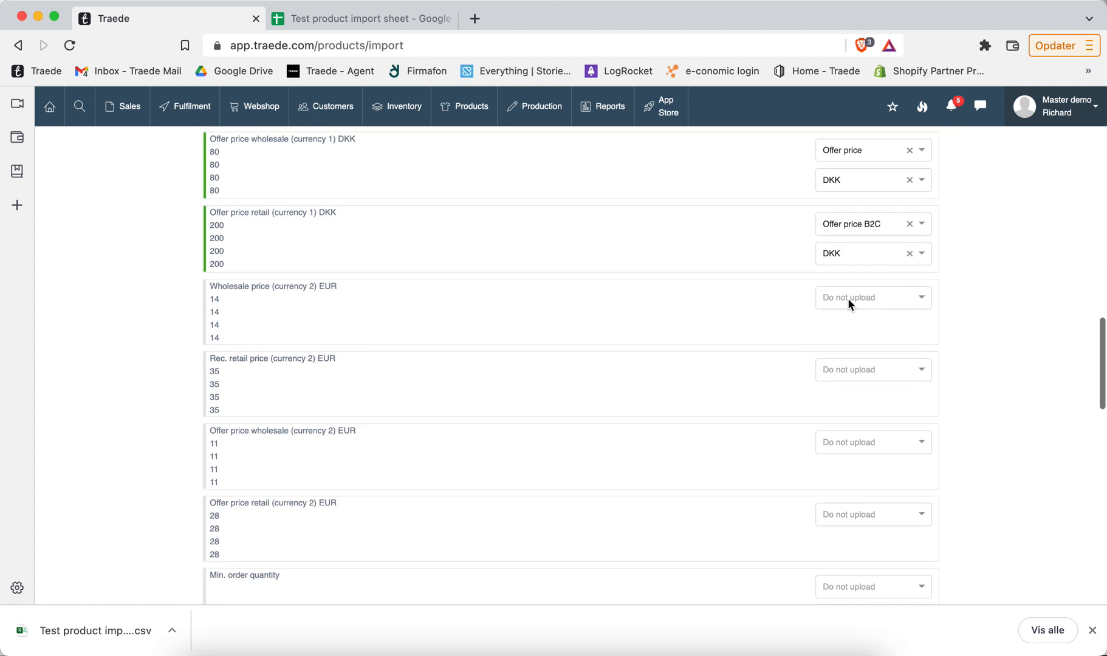
scroll(870, 497, "up", 1)
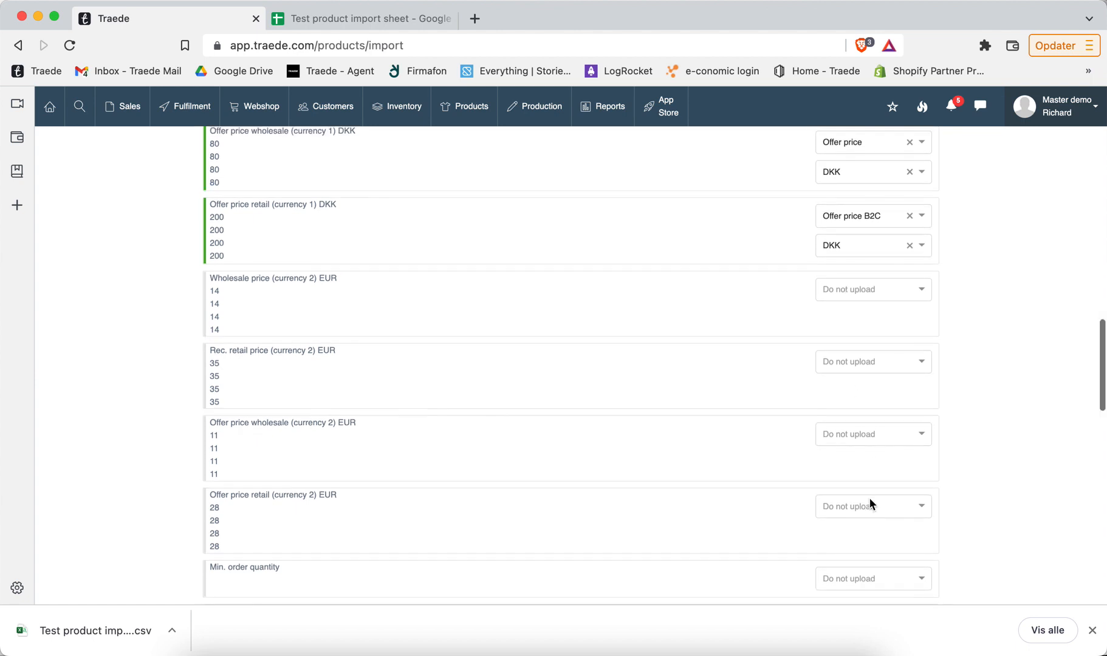
scroll(740, 422, "down", 8)
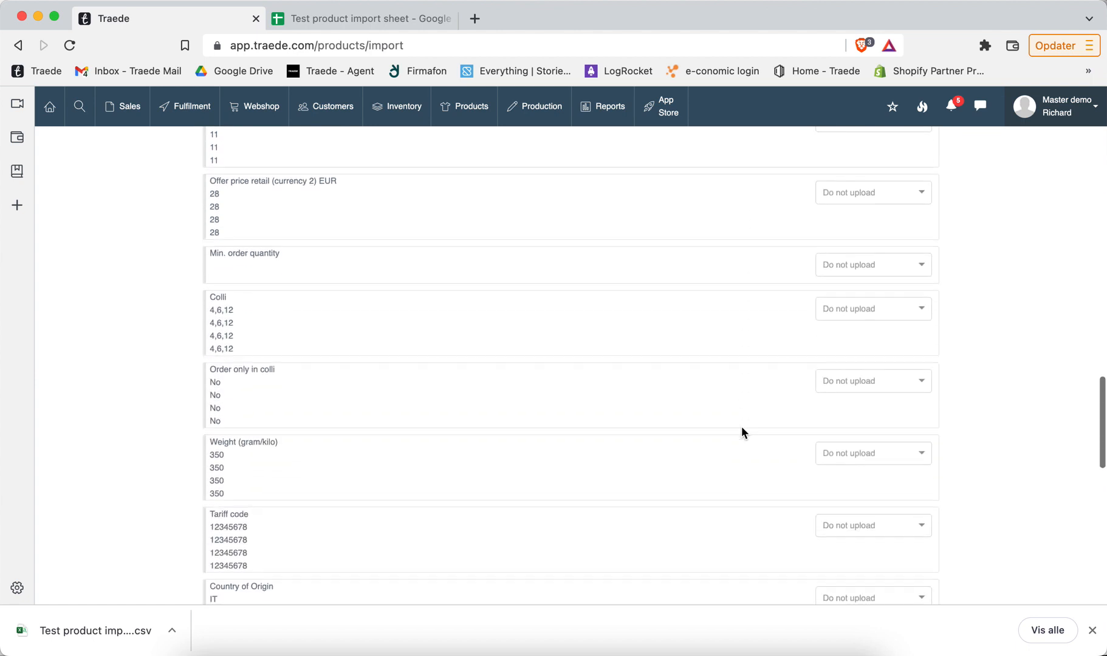
left_click(853, 267)
type("coll")
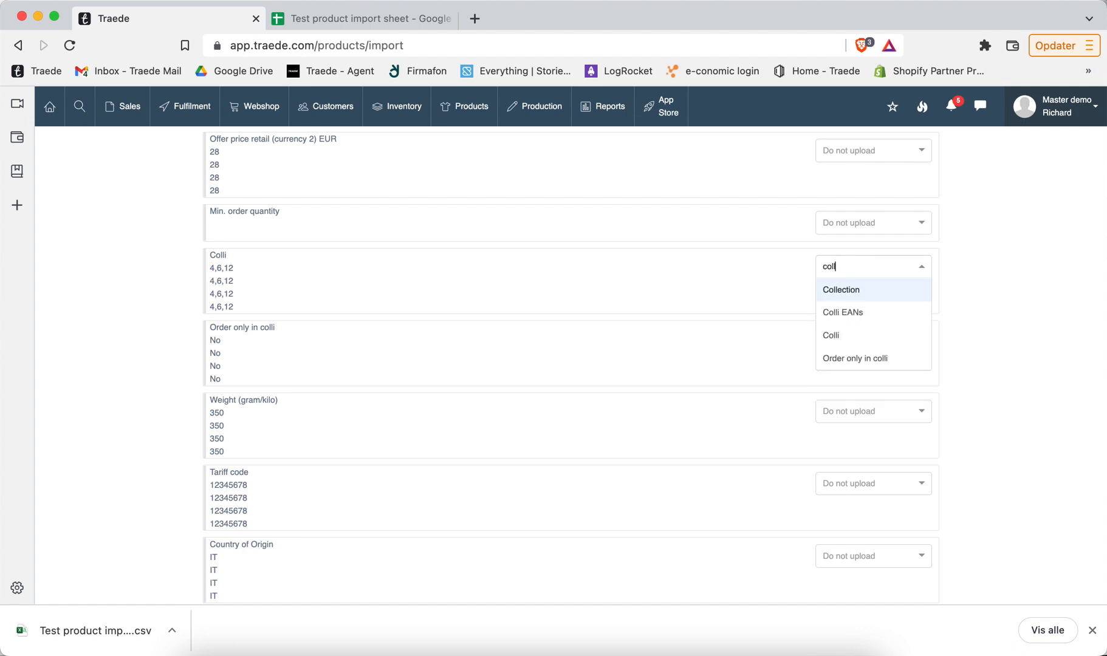
key("BackSpace")
type("i")
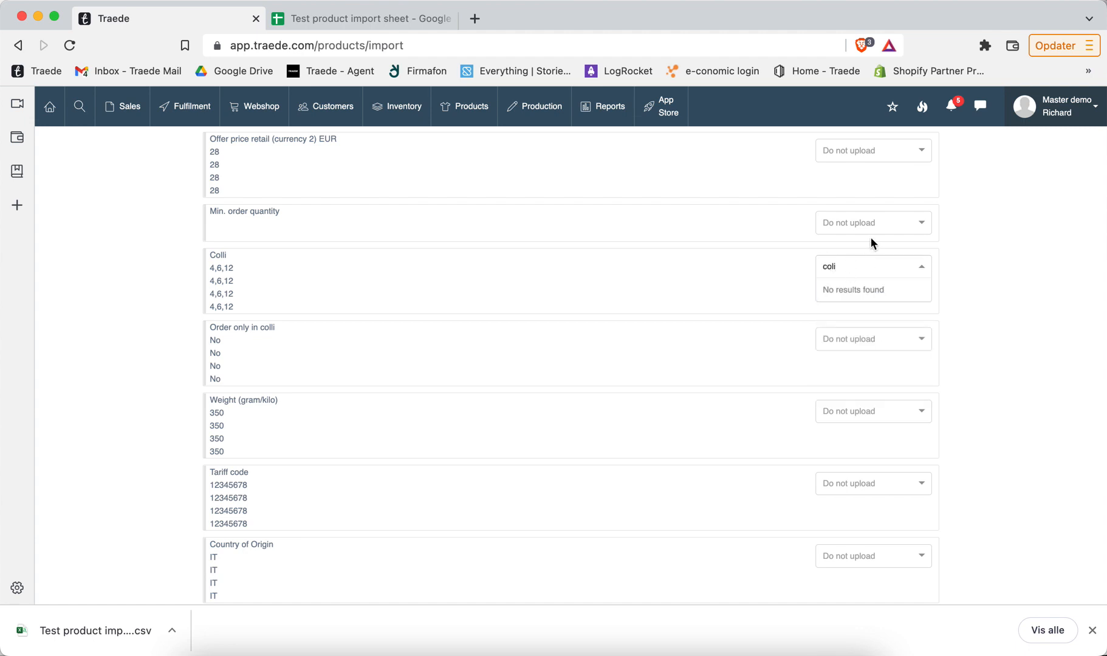
key("BackSpace")
left_click(838, 333)
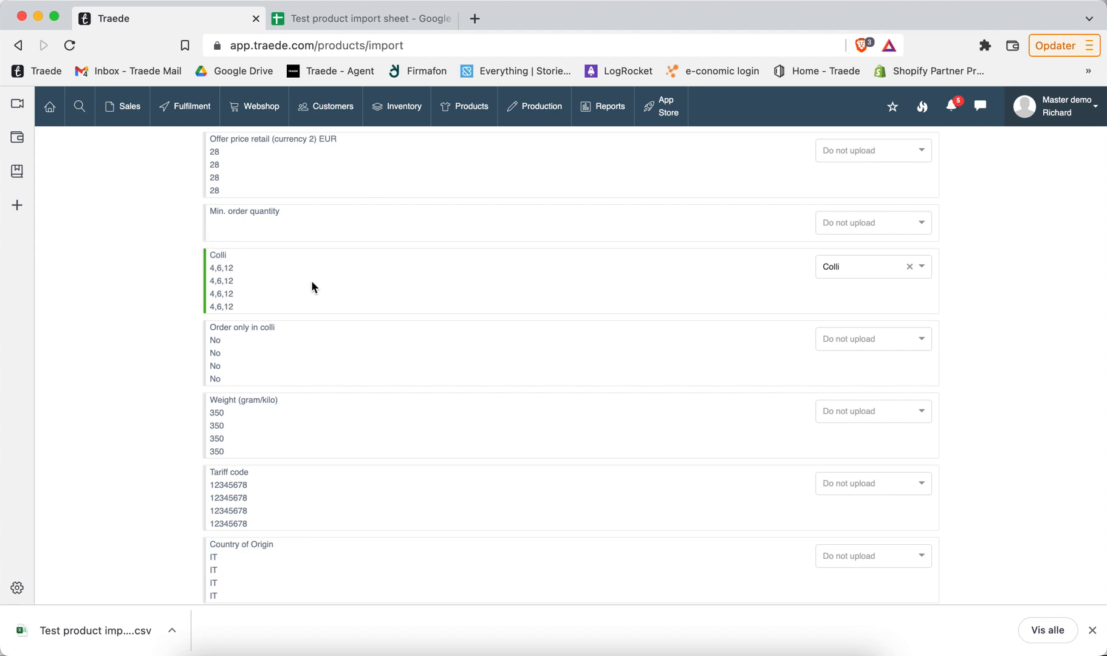
Step: Map the Order only in colli column to the Order only in colli field
left_click(894, 339)
type("col")
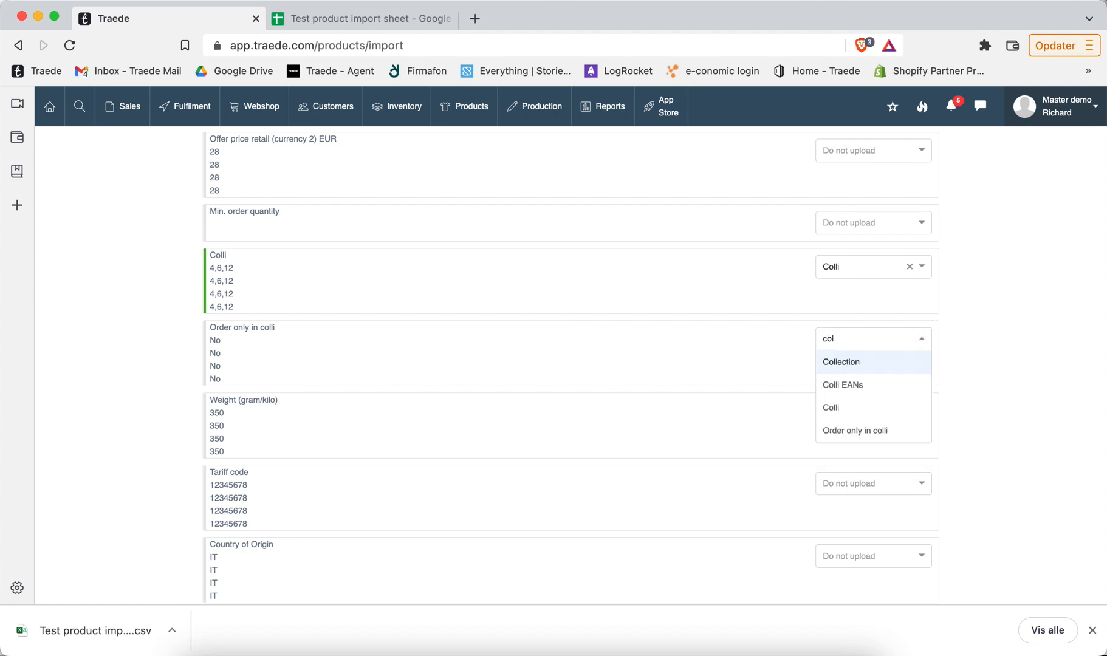
key("Down")
key("Down")
key("Down")
key("Return")
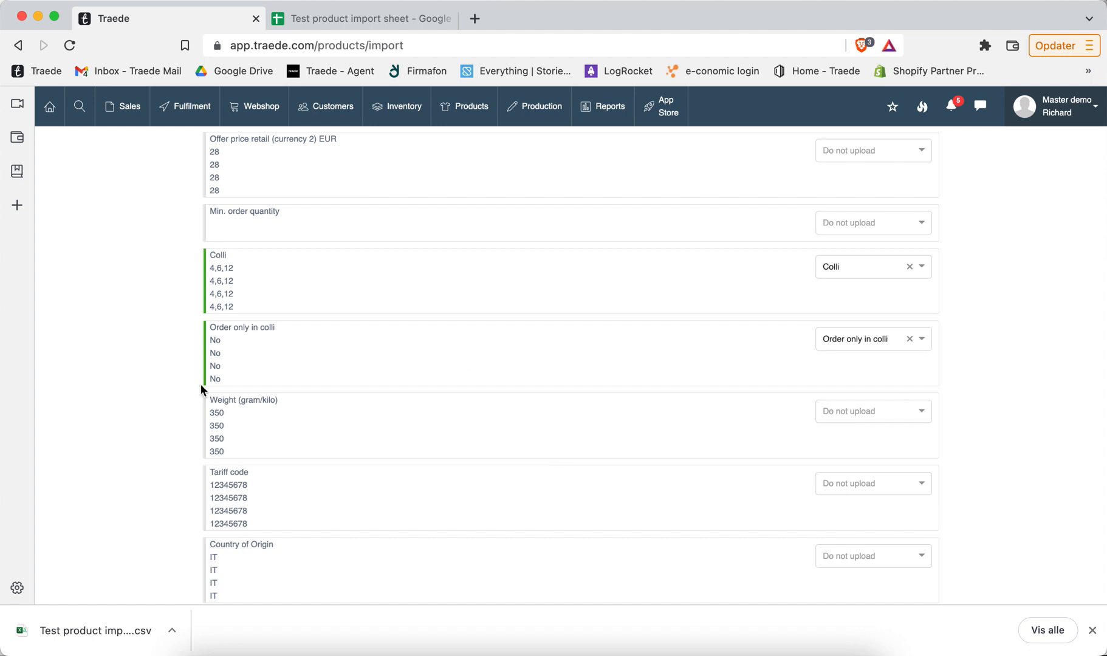
Step: Map the Weight (gram/kilo) column to the Weight field
scroll(254, 409, "down", 2)
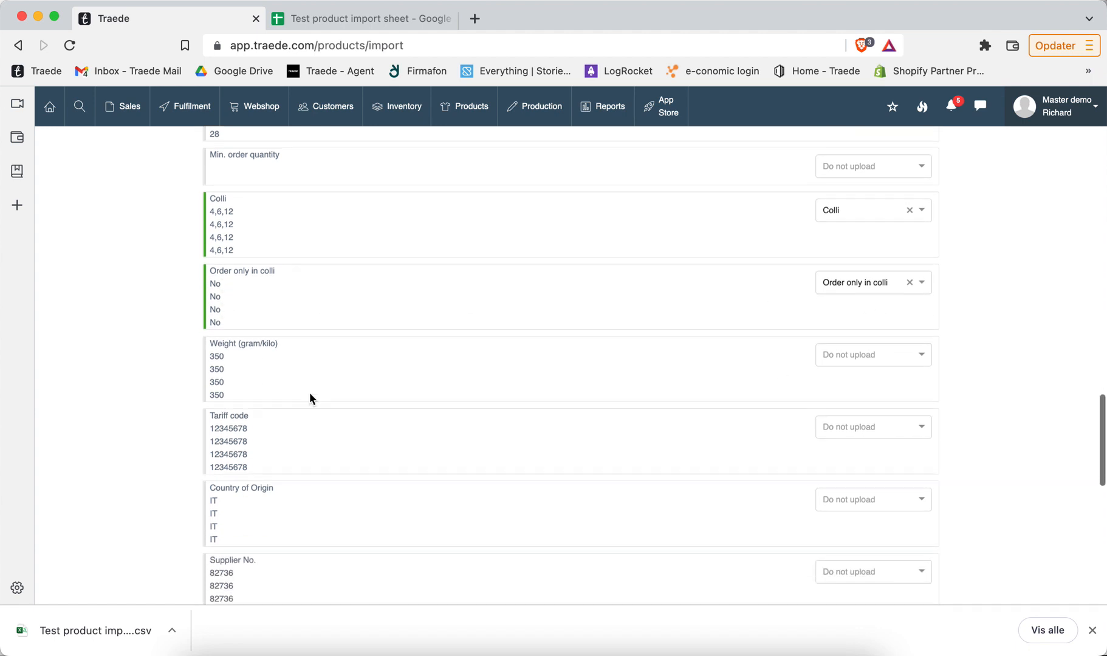
left_click(821, 354)
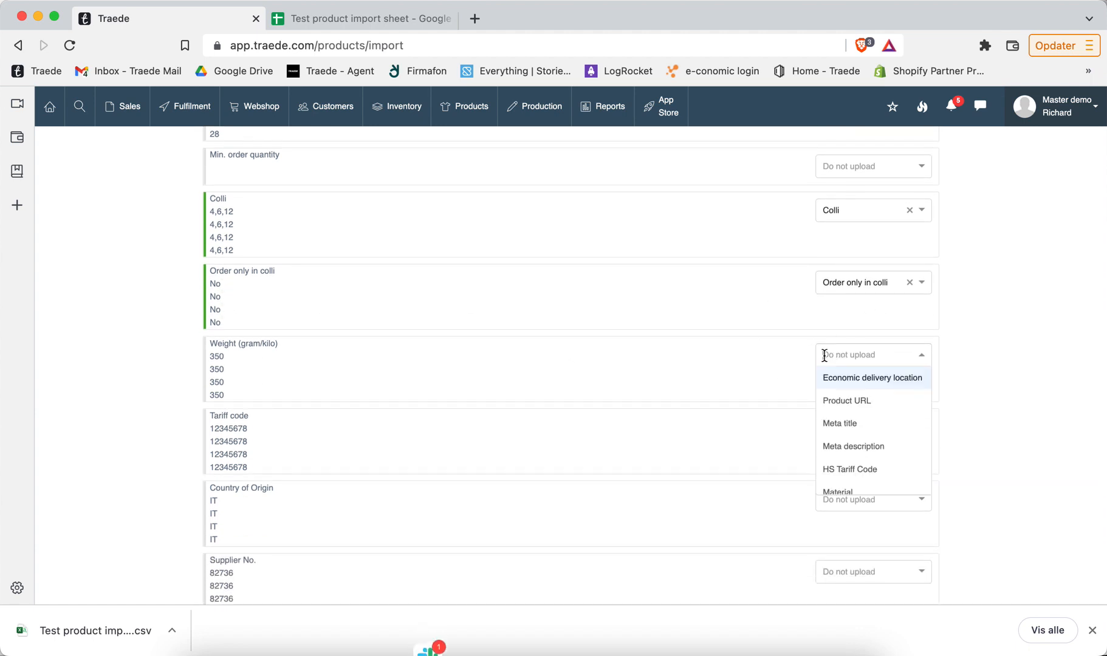
type("weig")
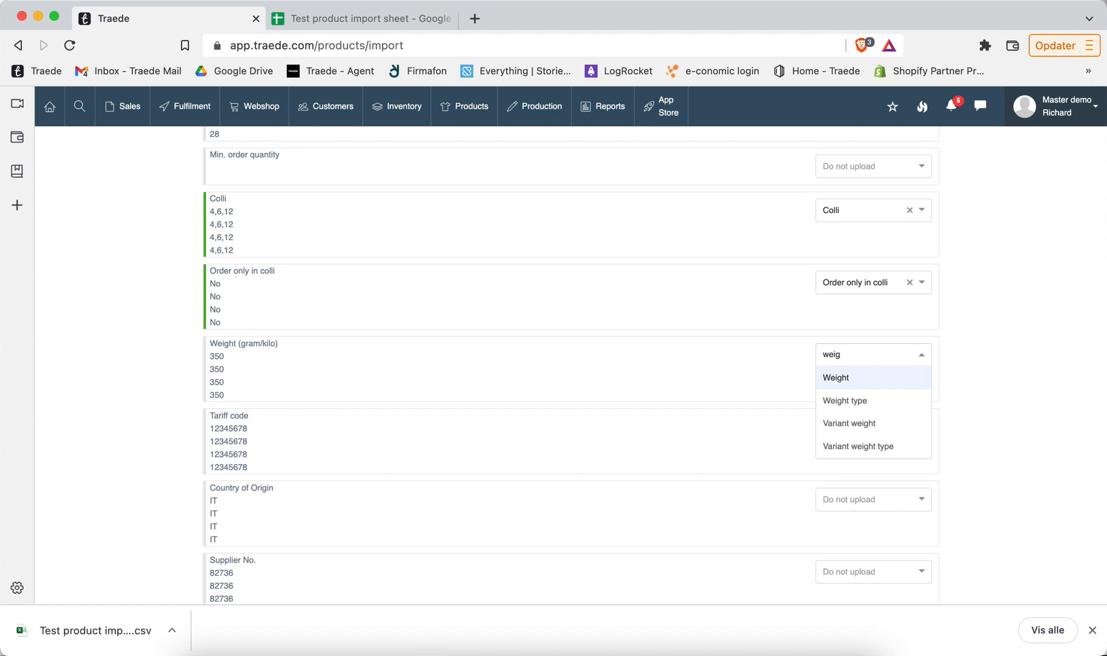
key("Return")
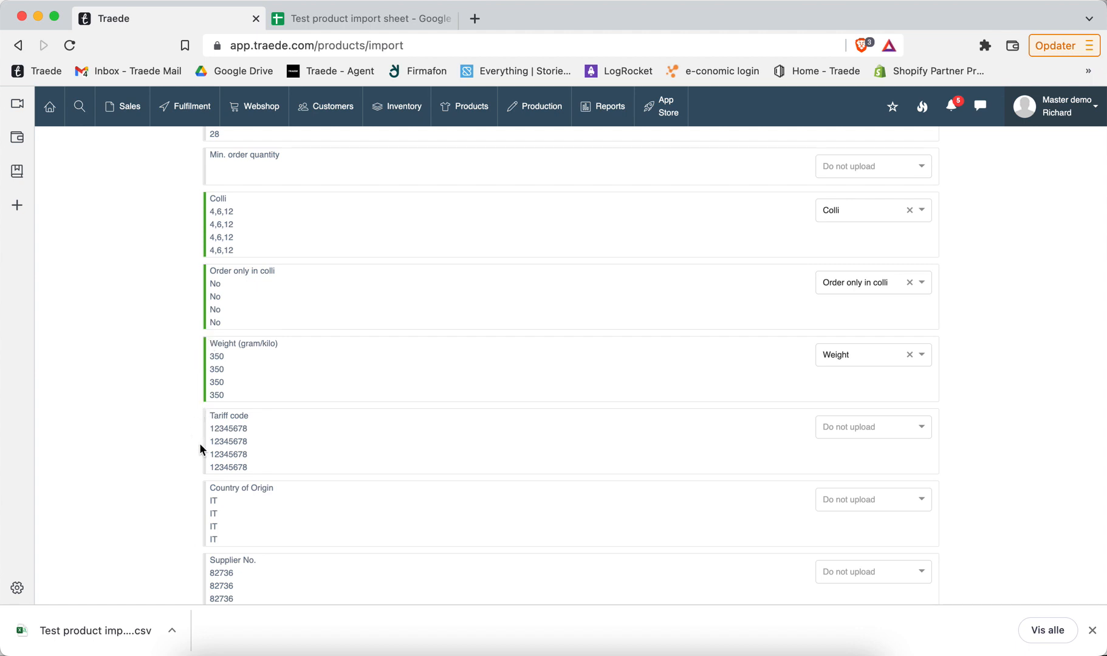
left_click(887, 354)
type("wei")
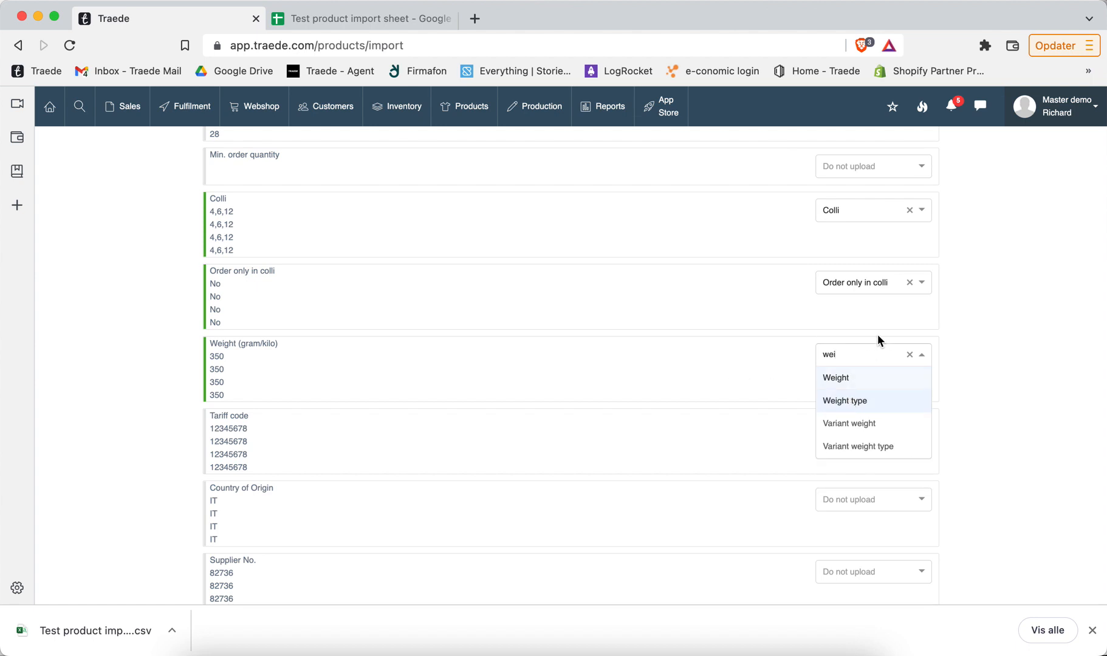
left_click(846, 385)
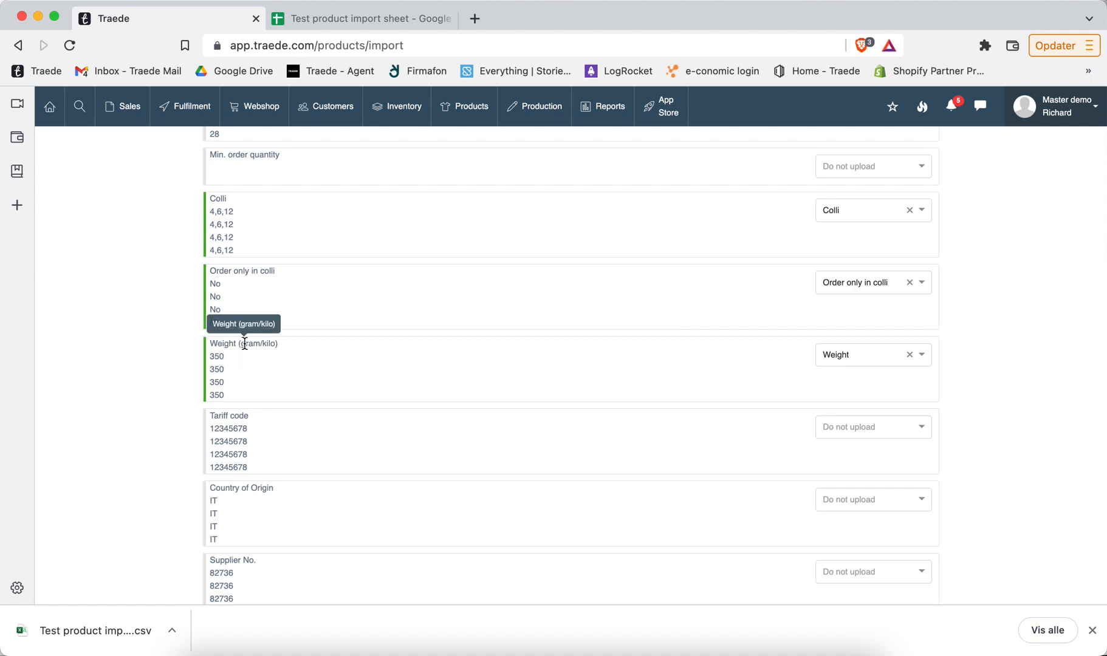
Step: Map the Tariff code column to HS Tariff Code and the Country of Origin column to Origin Country
scroll(262, 356, "down", 3)
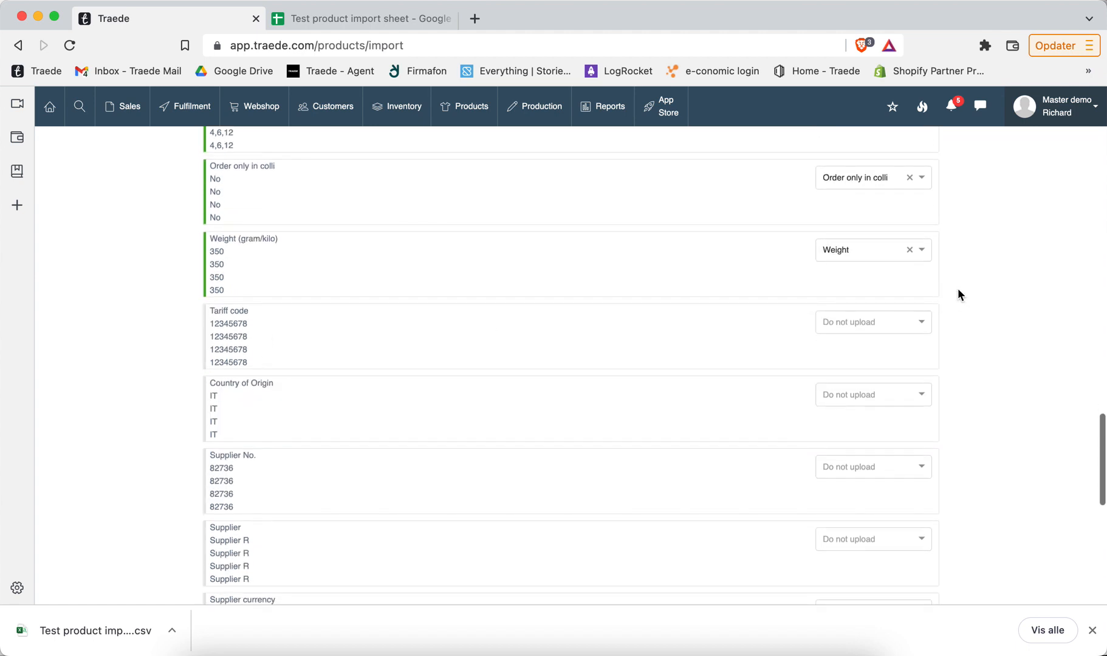
left_click(845, 322)
type("tari")
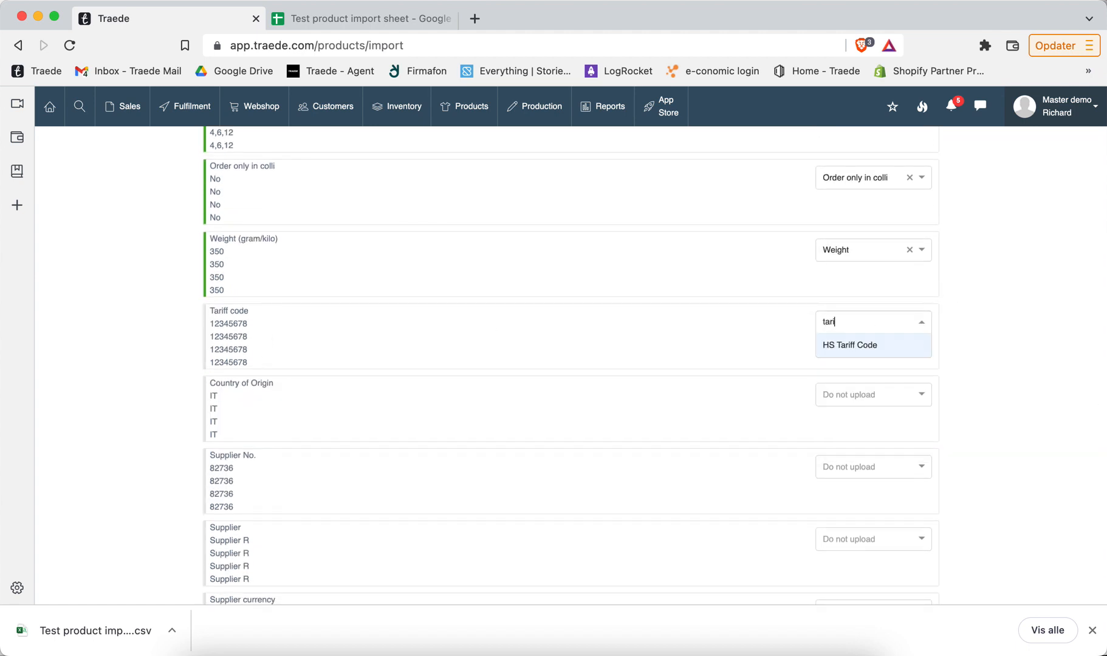
left_click(856, 346)
left_click(839, 401)
type("co")
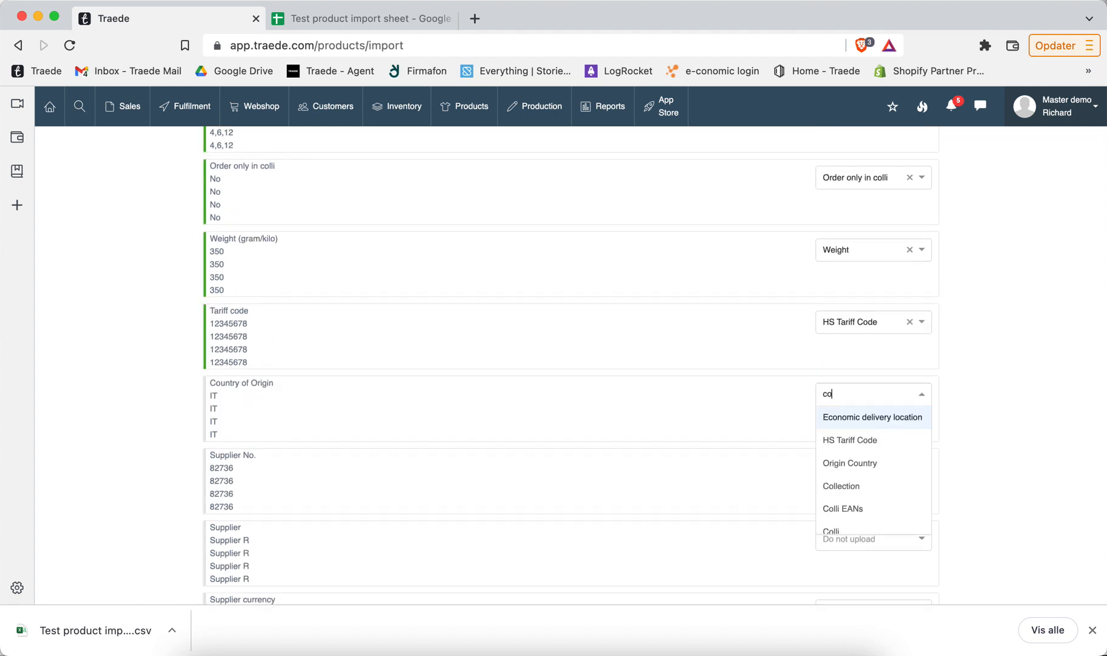
type("un")
key("Return")
Step: Map the Supplier No. column to the Supplier number field
scroll(781, 463, "down", 3)
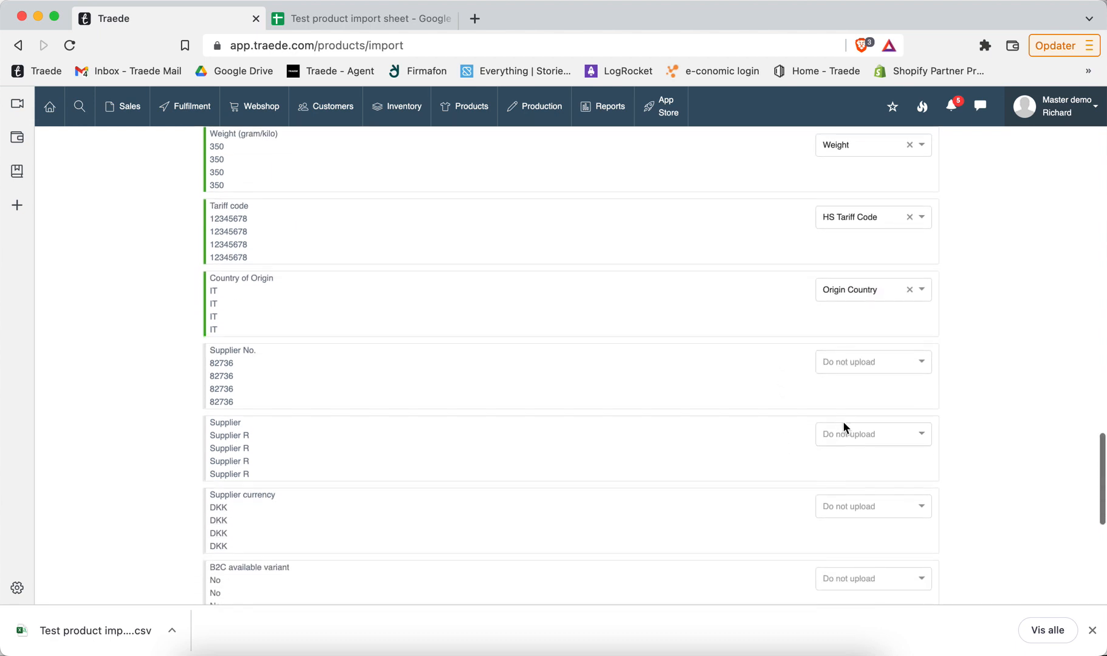
left_click(859, 354)
type("suppl")
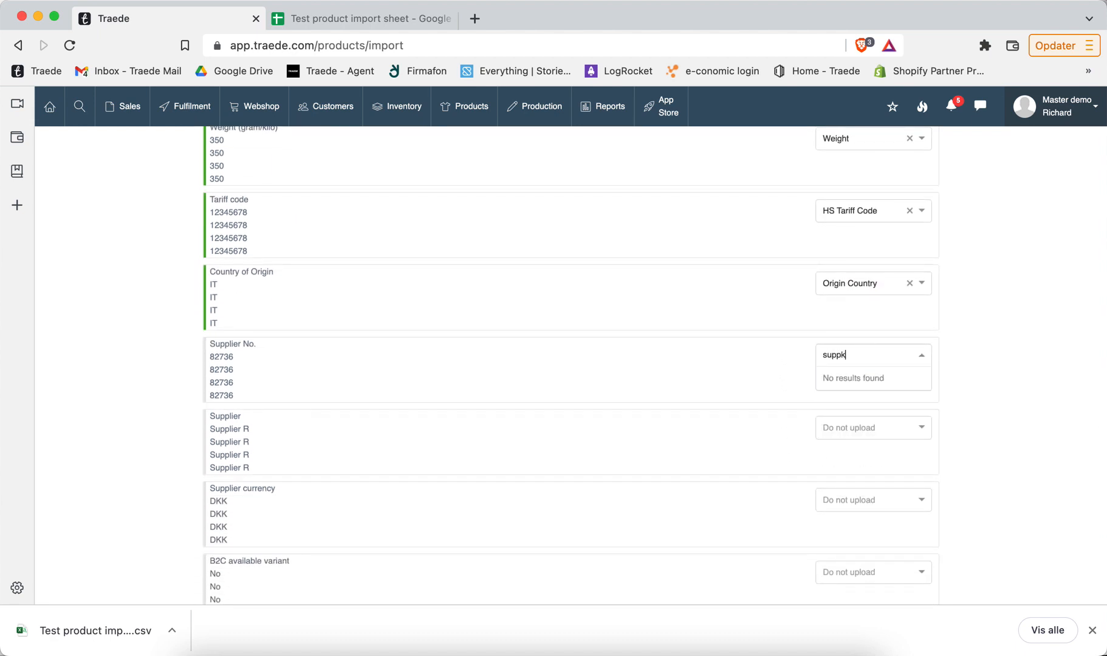
key("BackSpace")
key("Down")
key("Return")
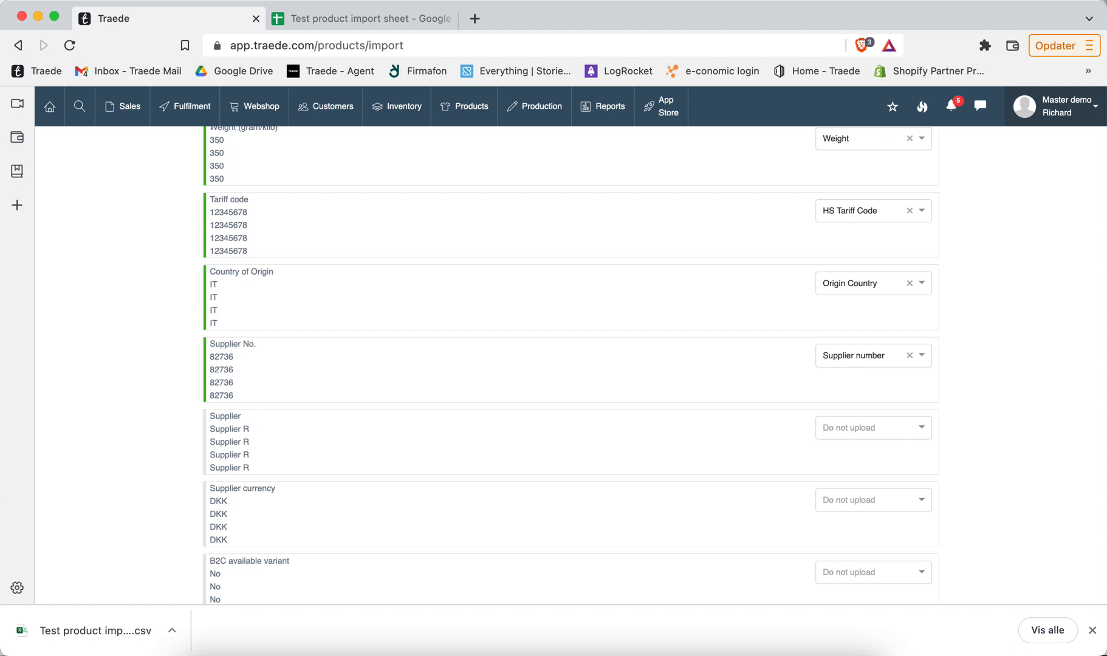
Step: Map the Supplier column to the Supplier name field
left_click(866, 428)
type("supplie")
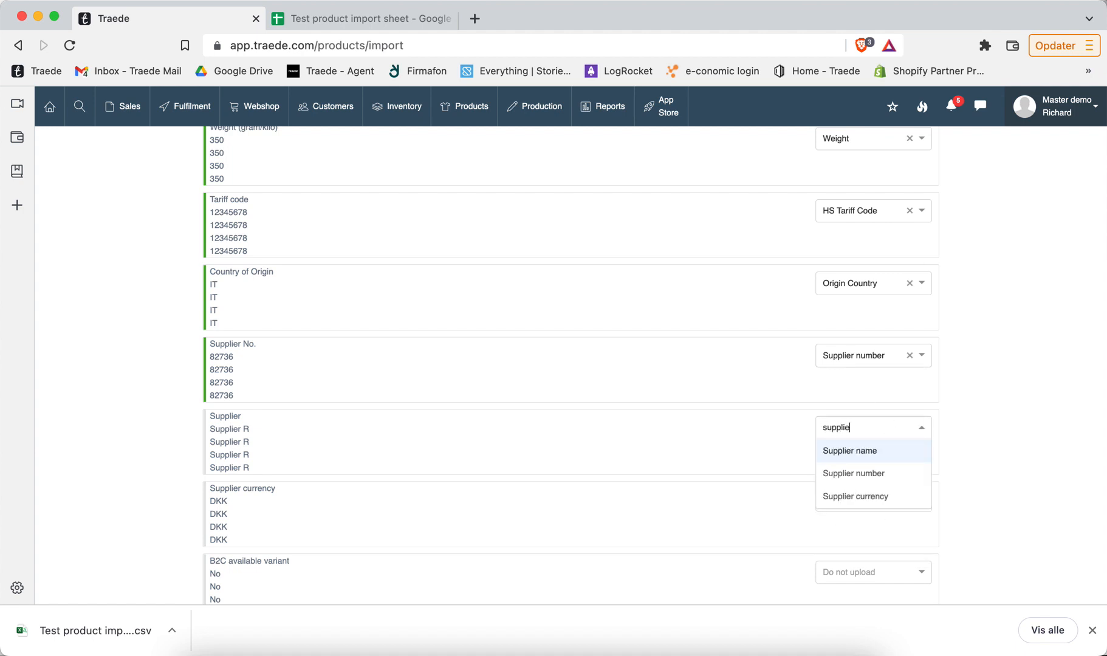
key("Down")
key("Up")
key("Return")
Step: Map the Supplier currency column to the Supplier currency field
left_click(849, 506)
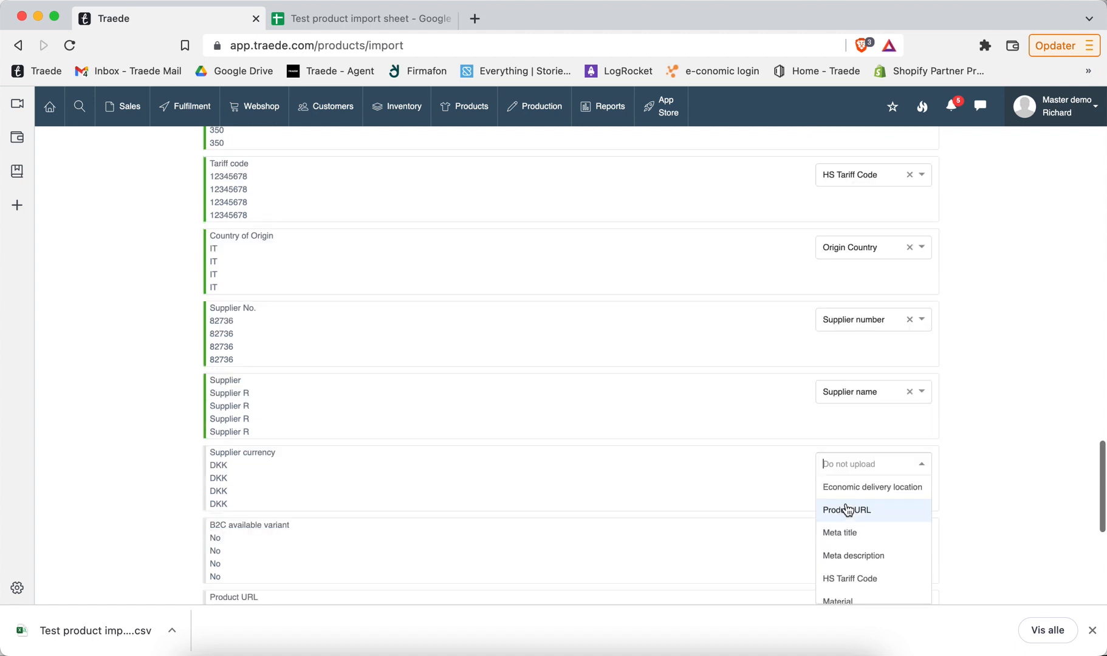
type("supp")
key("Down")
key("Down")
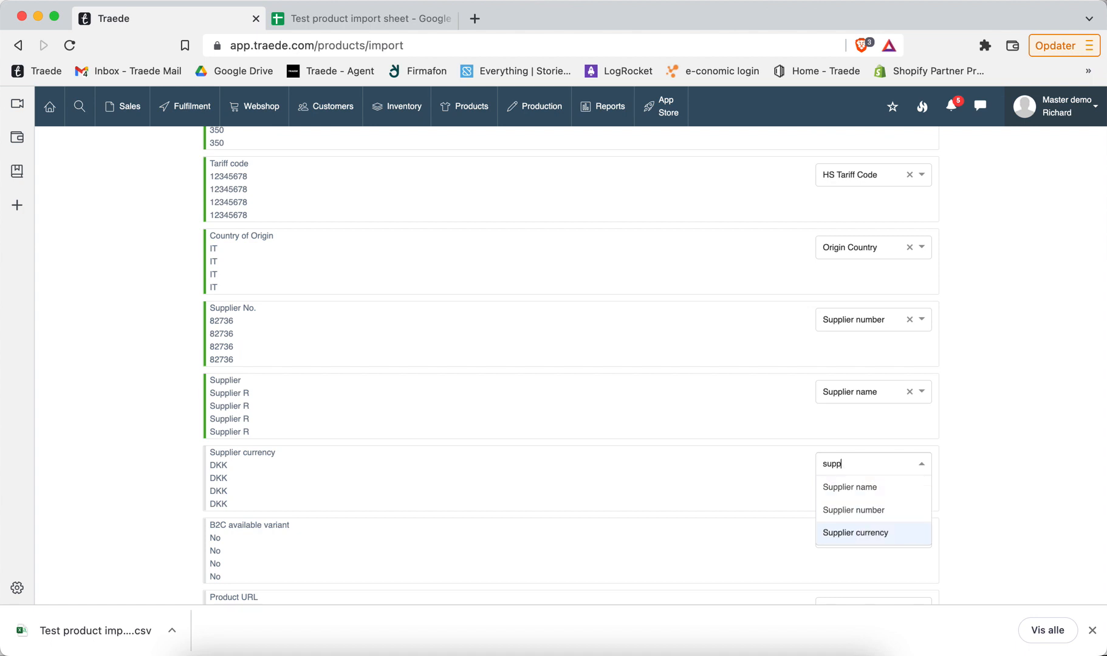
key("Return")
Step: Check the field options for the B2C available variant column and review the remaining columns and the mappings made so far
scroll(829, 426, "down", 5)
left_click(860, 390)
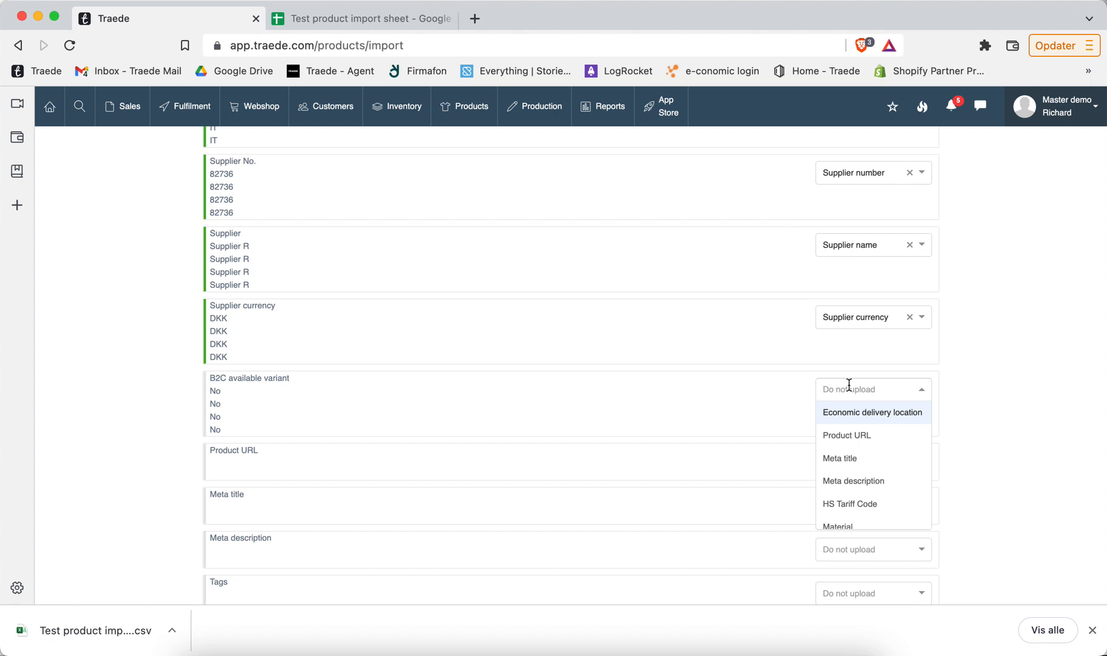
scroll(850, 385, "down", 1)
left_click(707, 376)
scroll(708, 376, "down", 3)
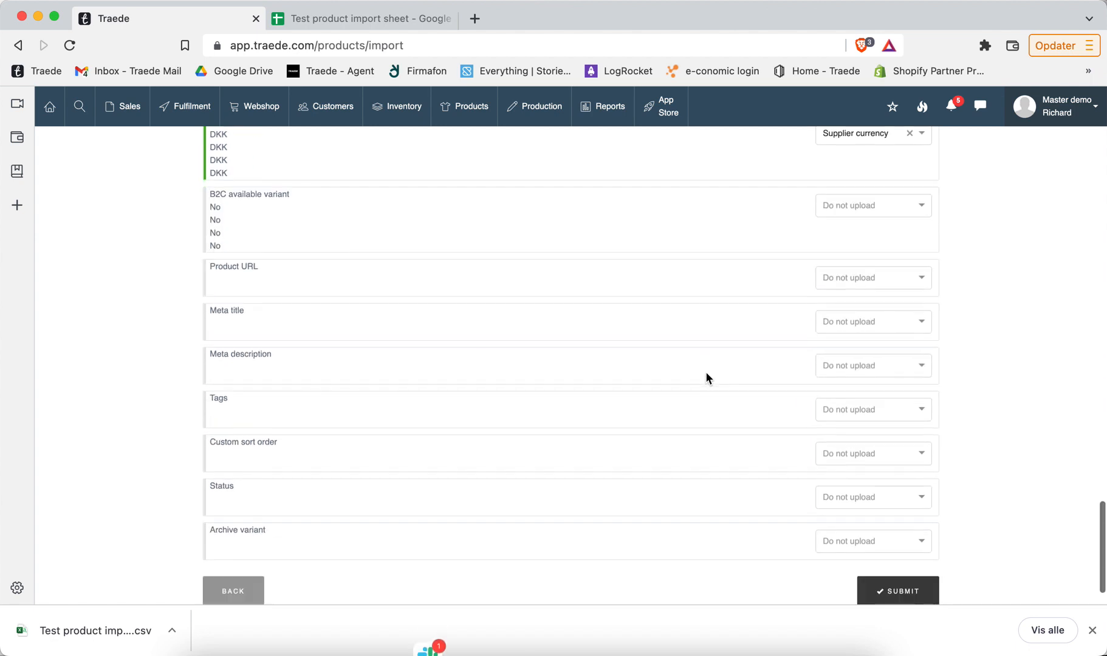
scroll(706, 373, "up", 20)
scroll(706, 373, "down", 20)
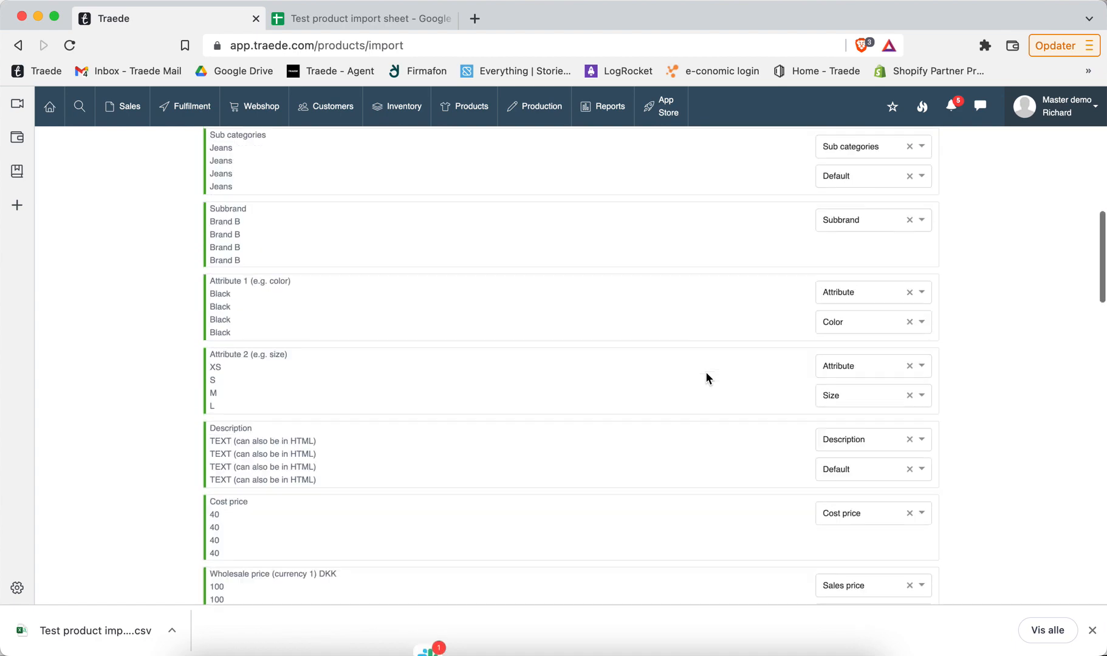
Step: Set the import to ignore the first row and submit the data mapping
scroll(706, 371, "up", 15)
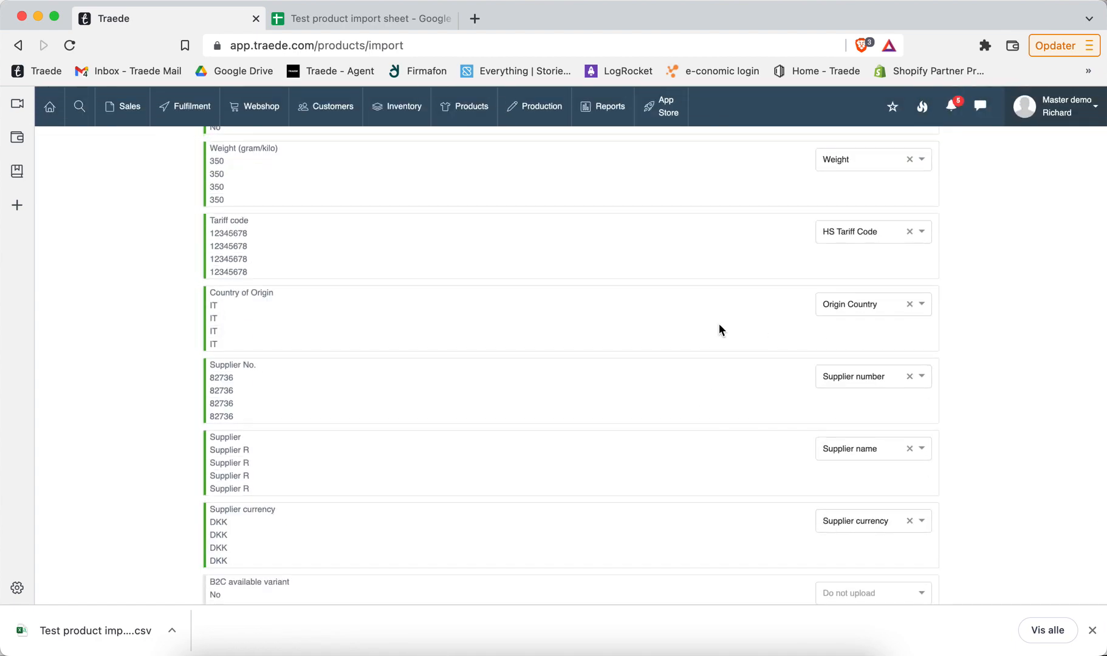
scroll(719, 323, "up", 10)
scroll(719, 323, "up", 5)
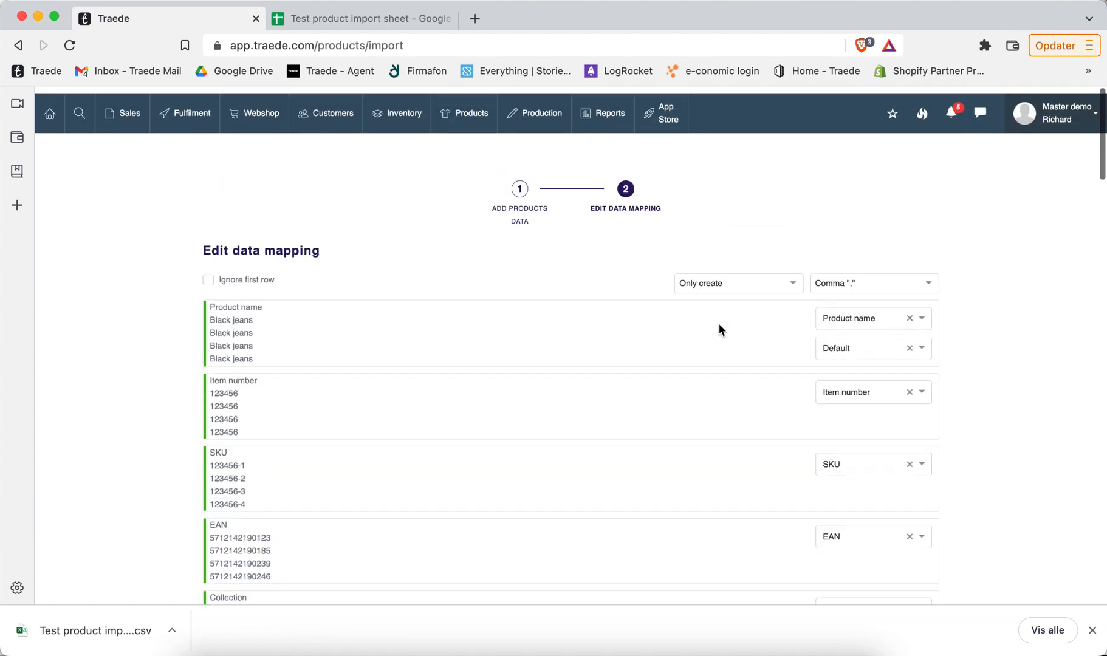
left_click(246, 277)
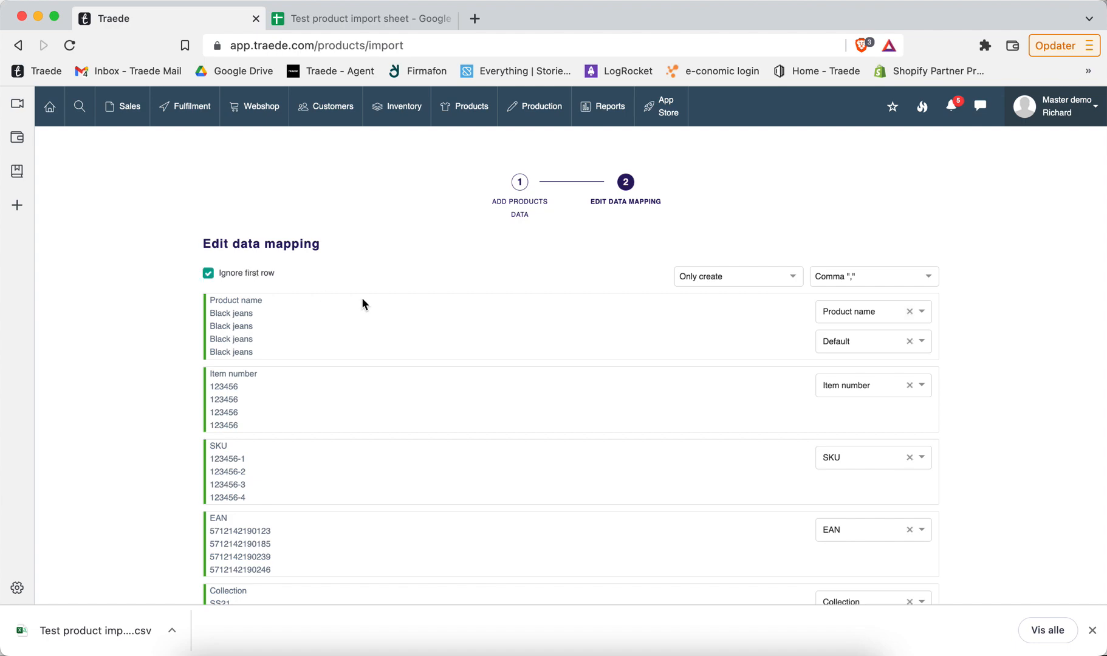
scroll(383, 354, "down", 15)
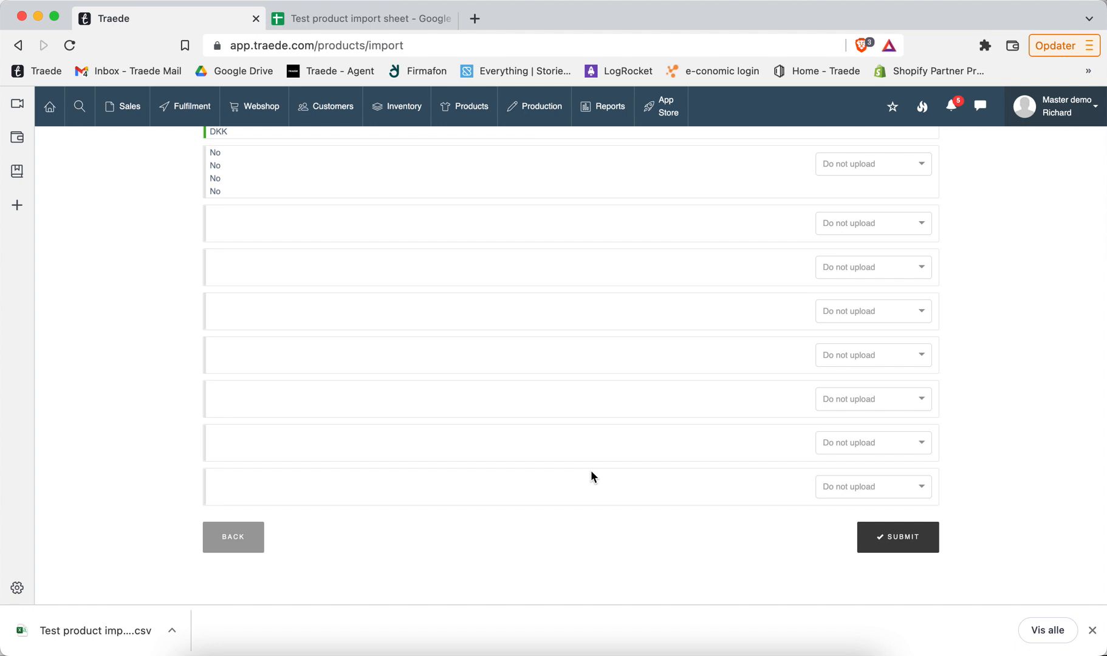
left_click(903, 547)
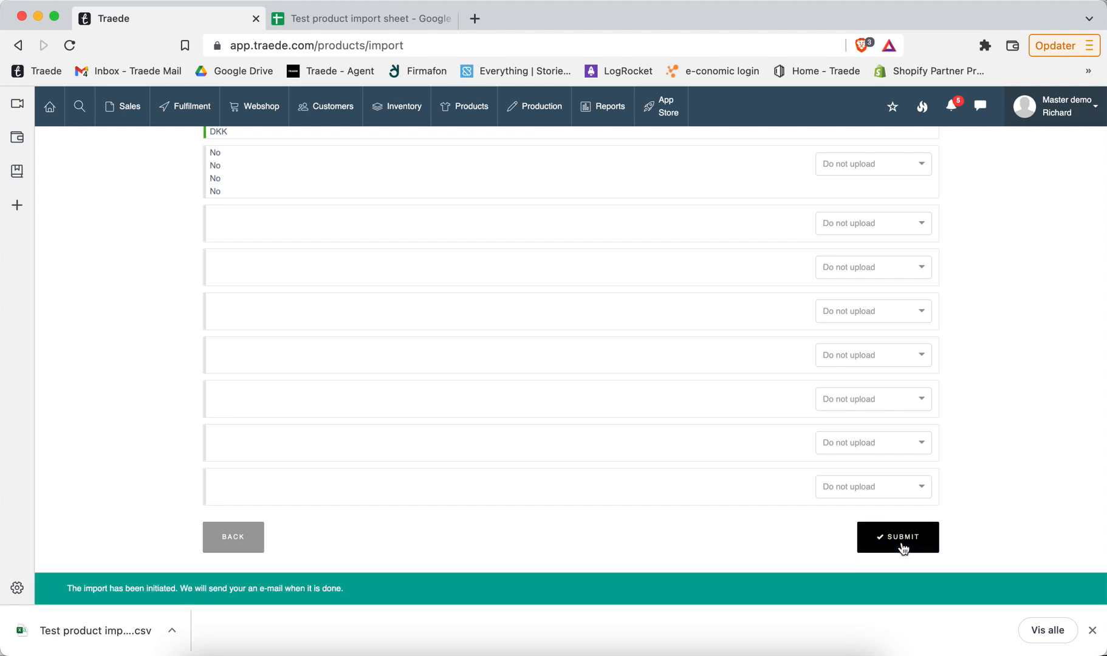